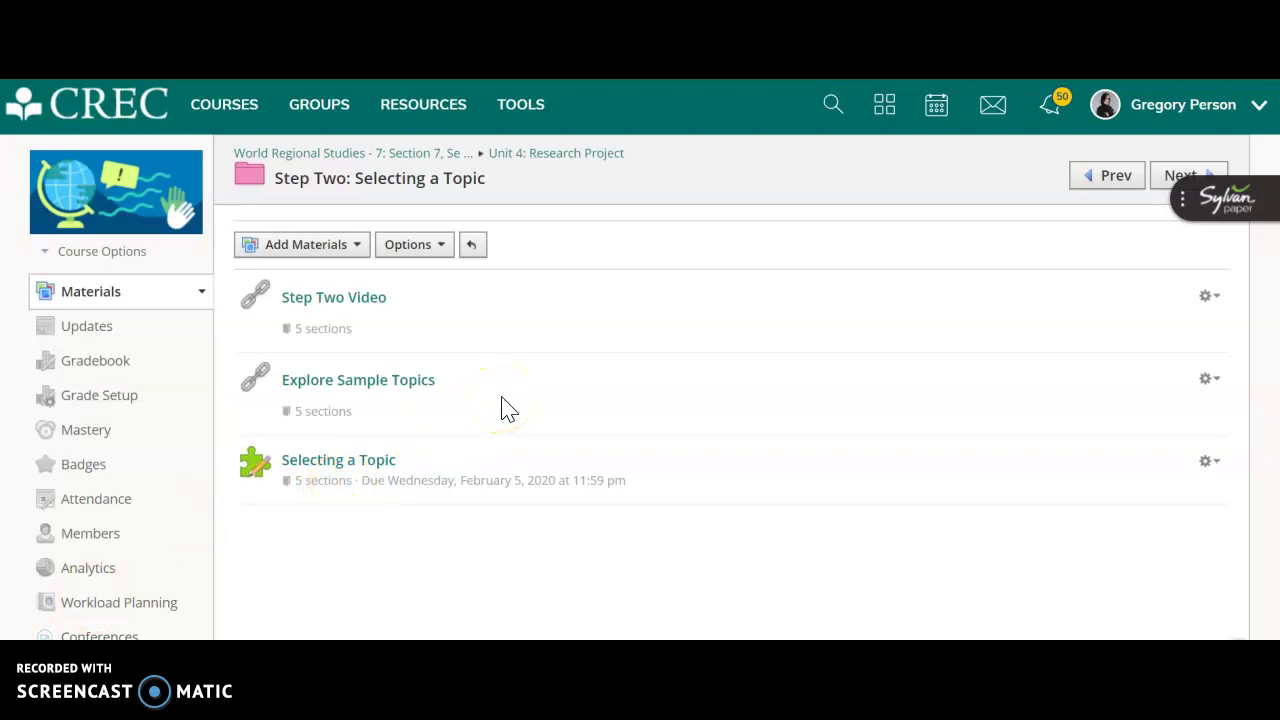
Step: Open the Explore Sample Topics material to view the Breaking Barriers in History document
click(385, 390)
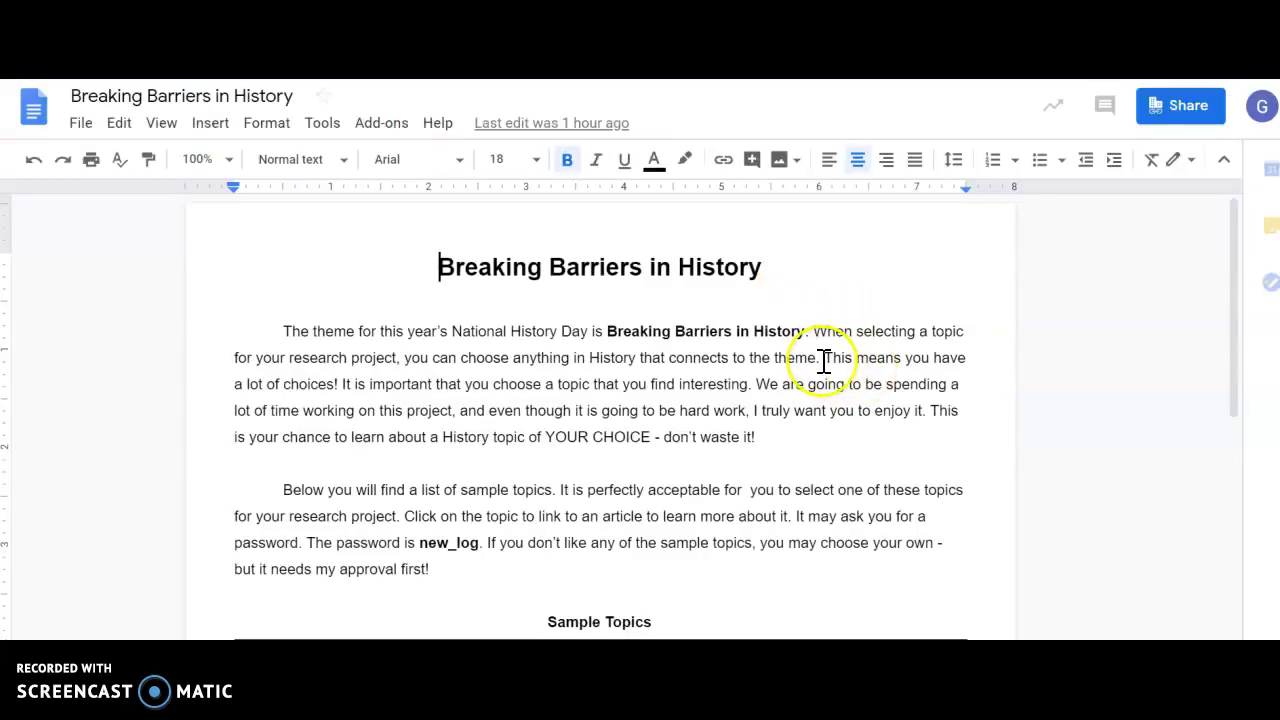
scroll(823, 361, down, 1)
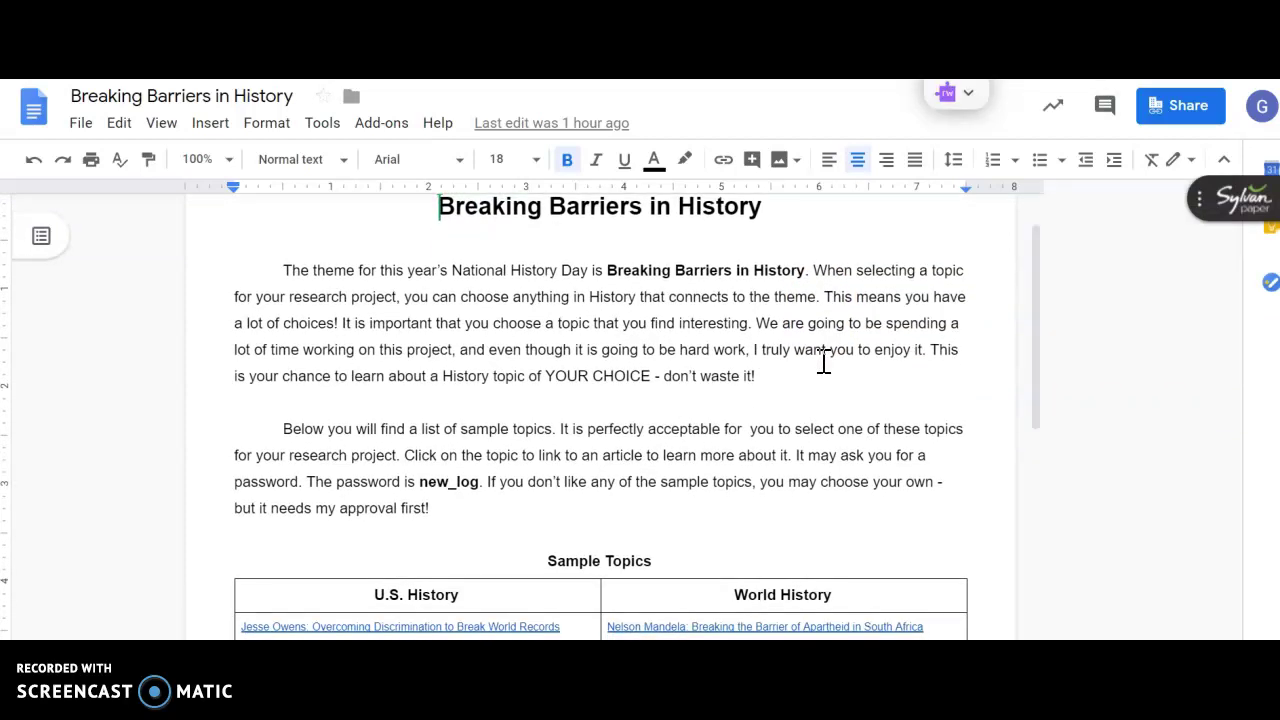
scroll(823, 361, down, 1)
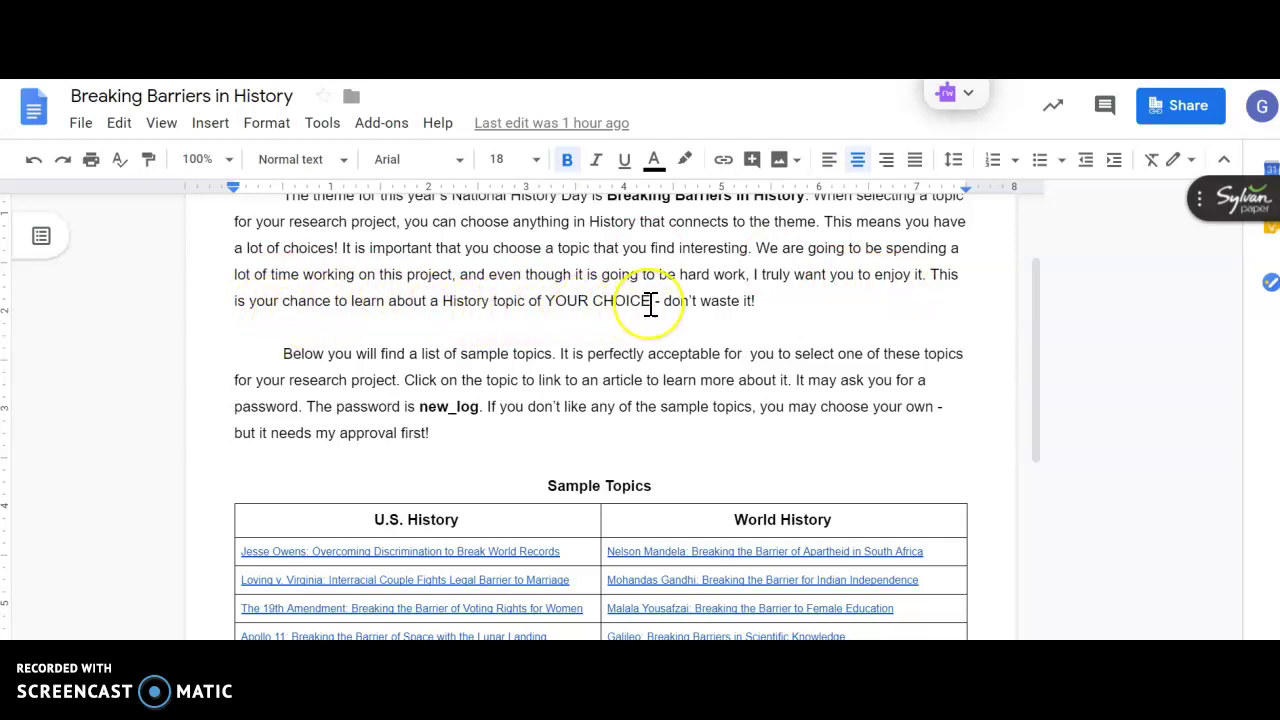
scroll(651, 304, down, 3)
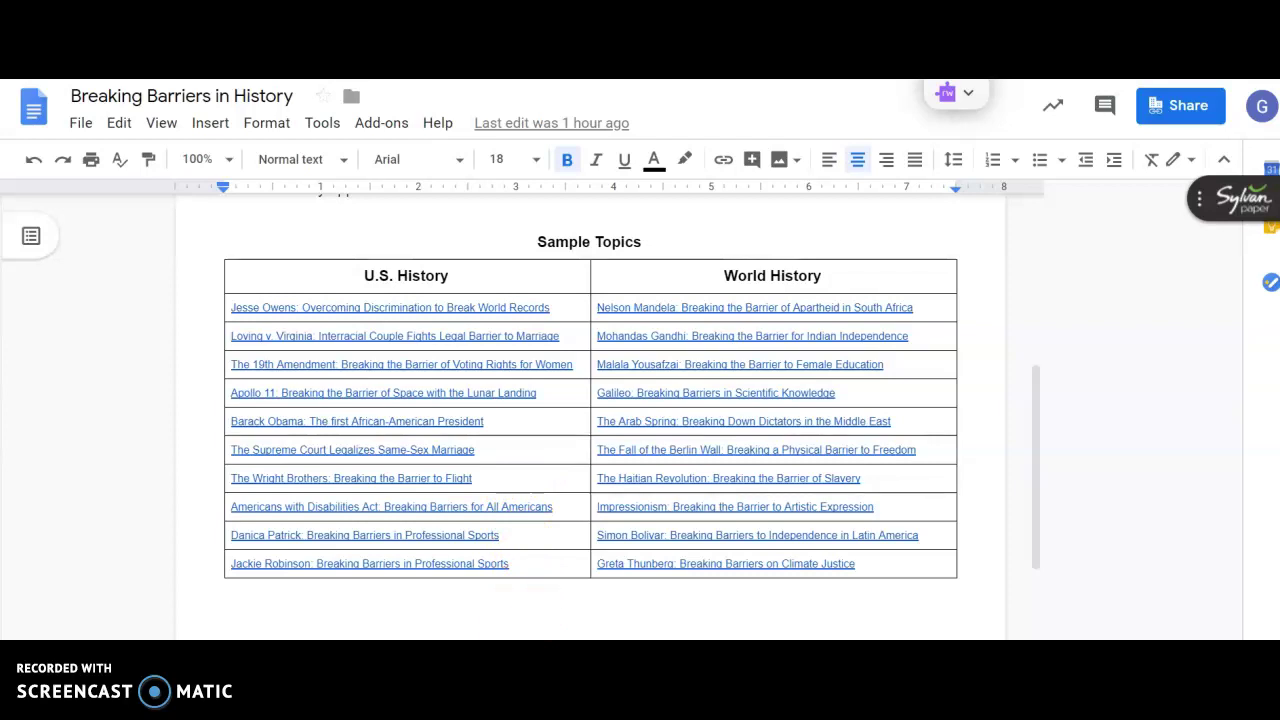
key(alt+Tab)
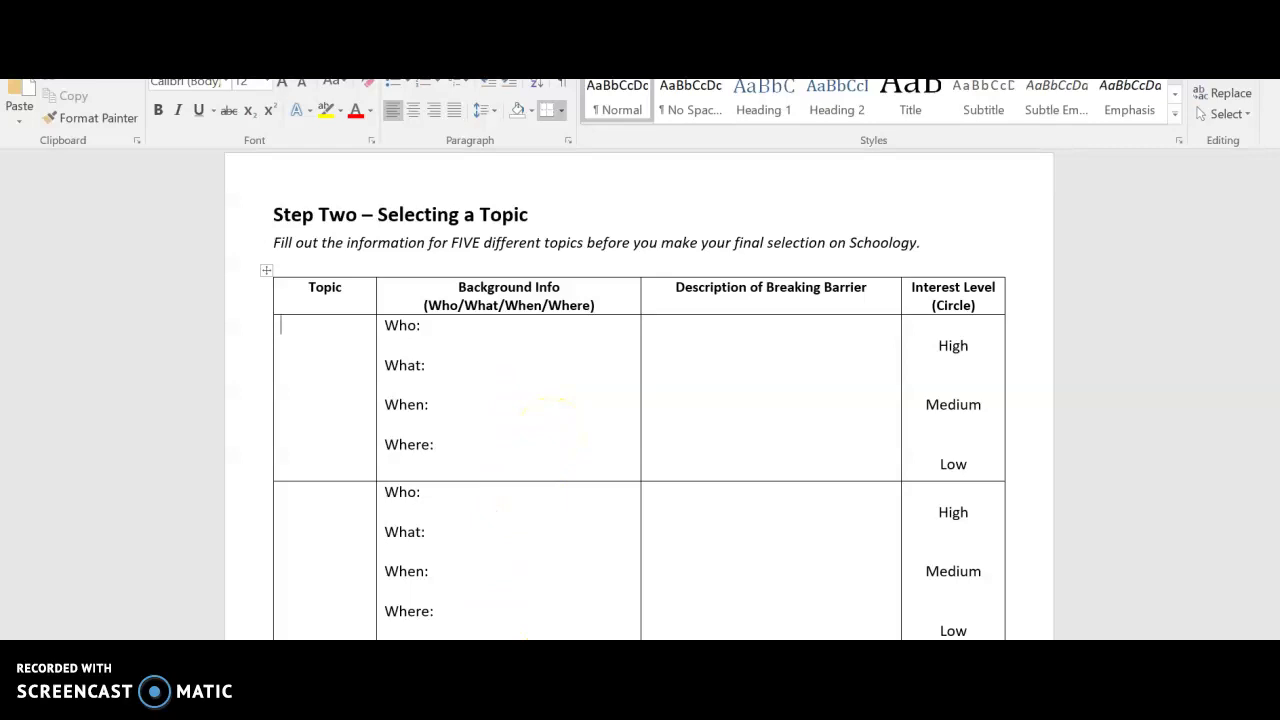
key(alt+Tab)
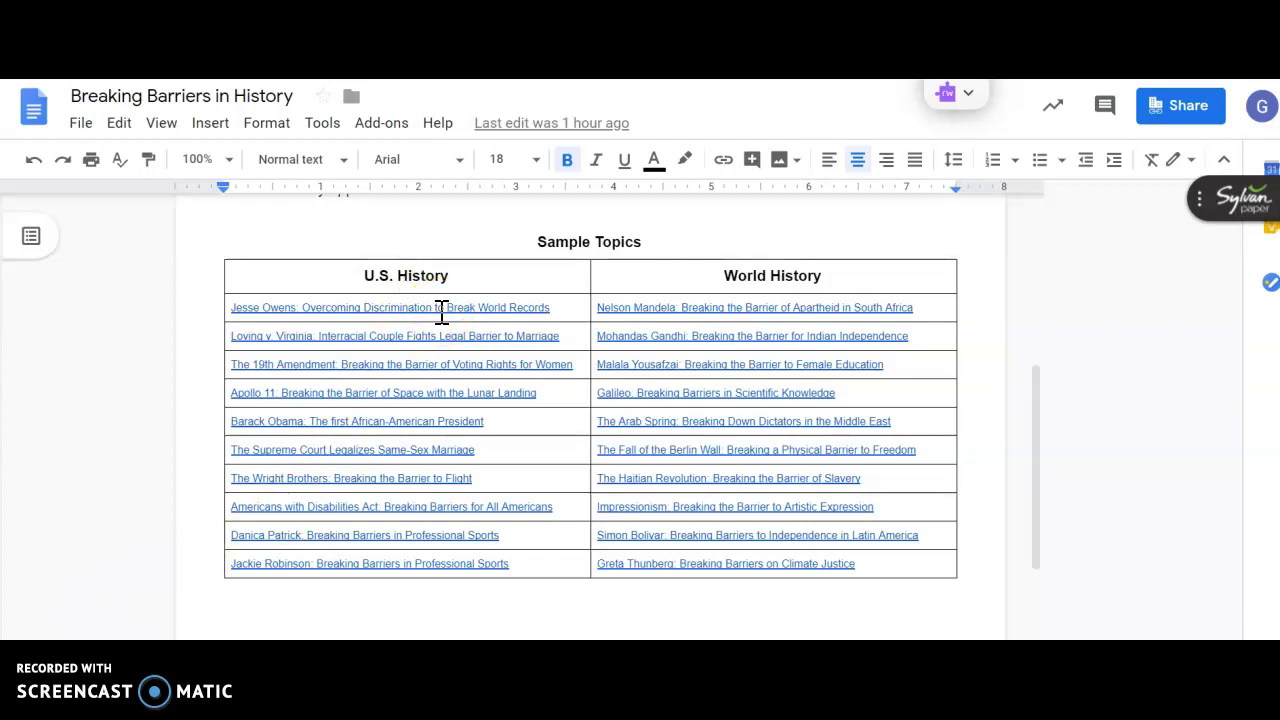
Step: Open the Jesse Owens InfoBits biography and read his birth, death and occupation details
click(477, 306)
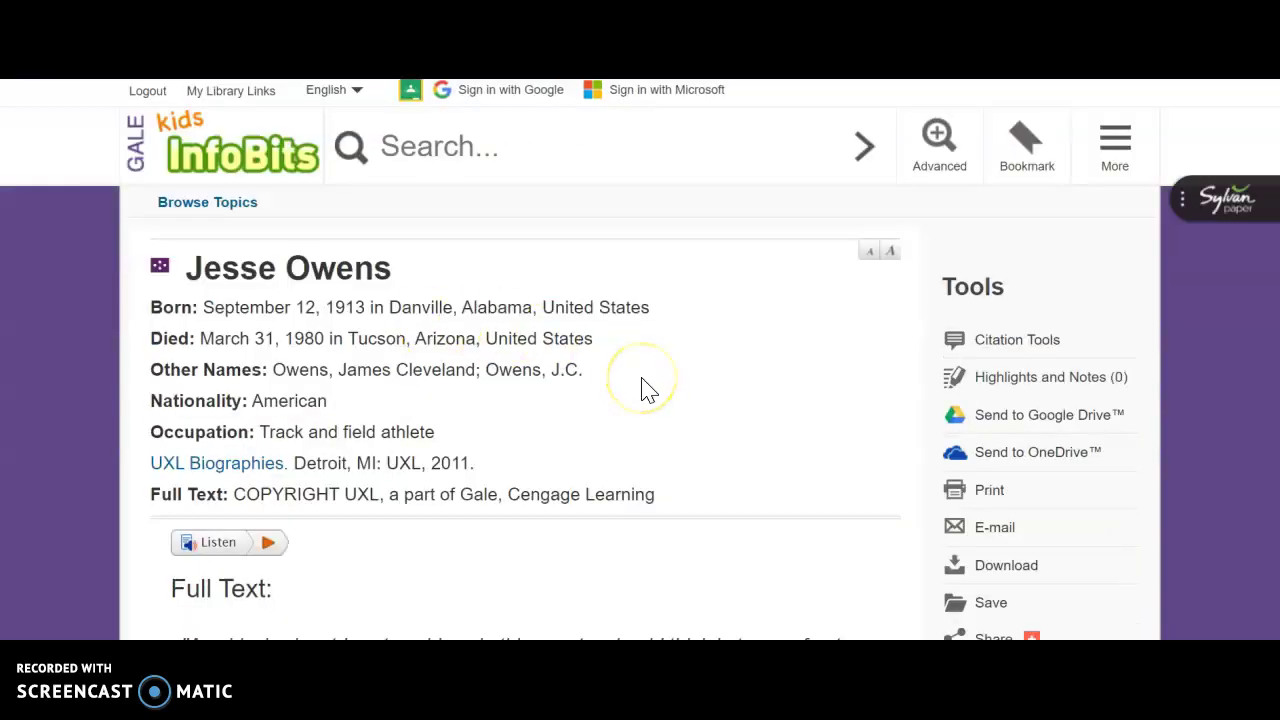
scroll(648, 390, down, 1)
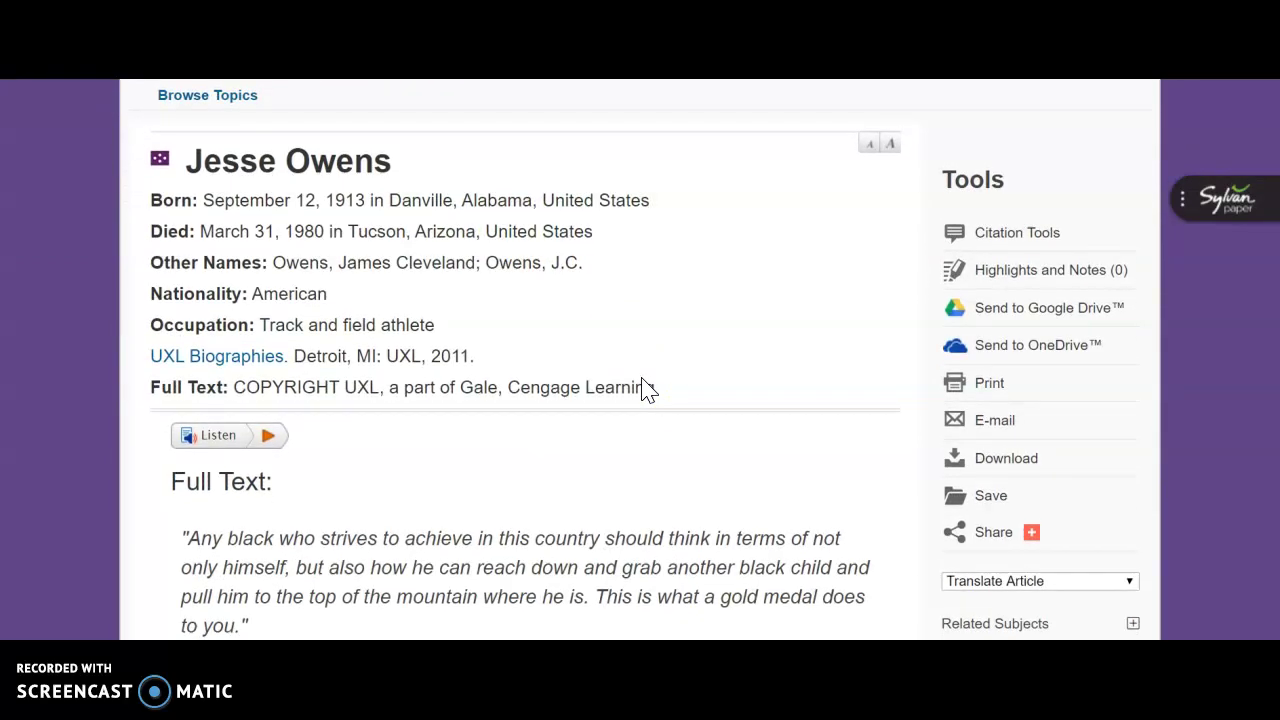
scroll(648, 390, down, 1)
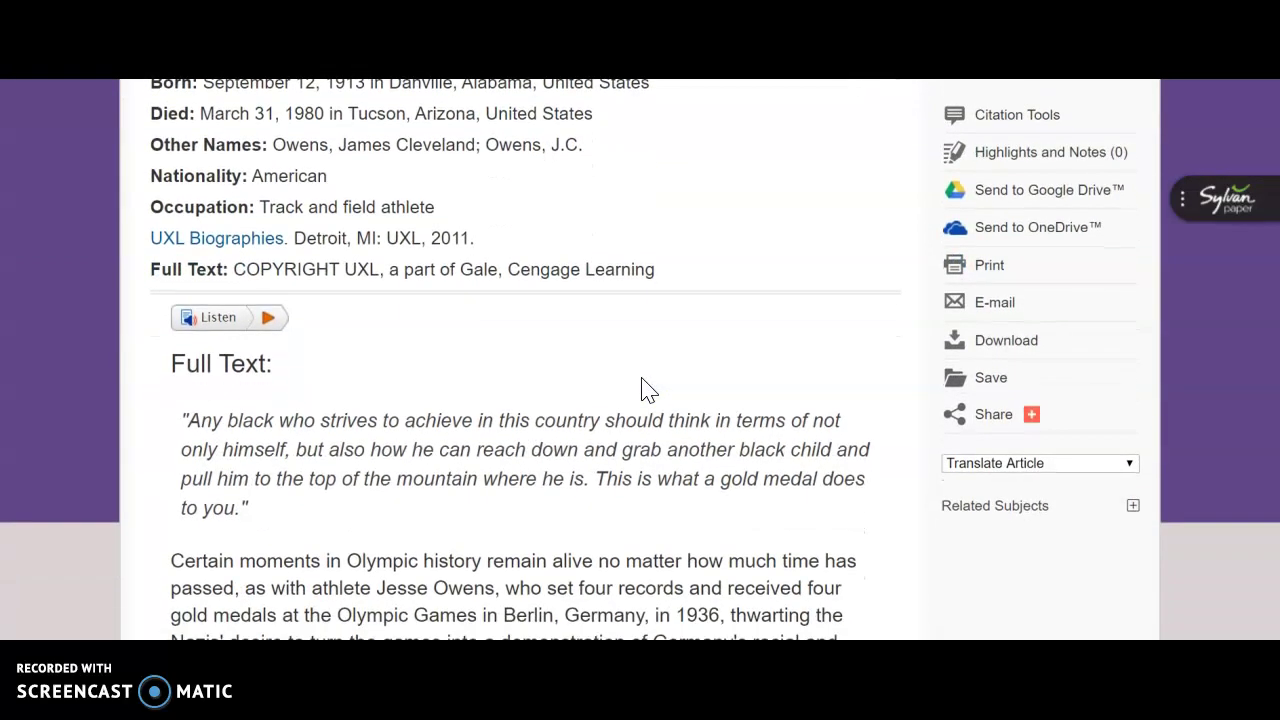
scroll(648, 390, down, 1)
scroll(648, 390, down, 1)
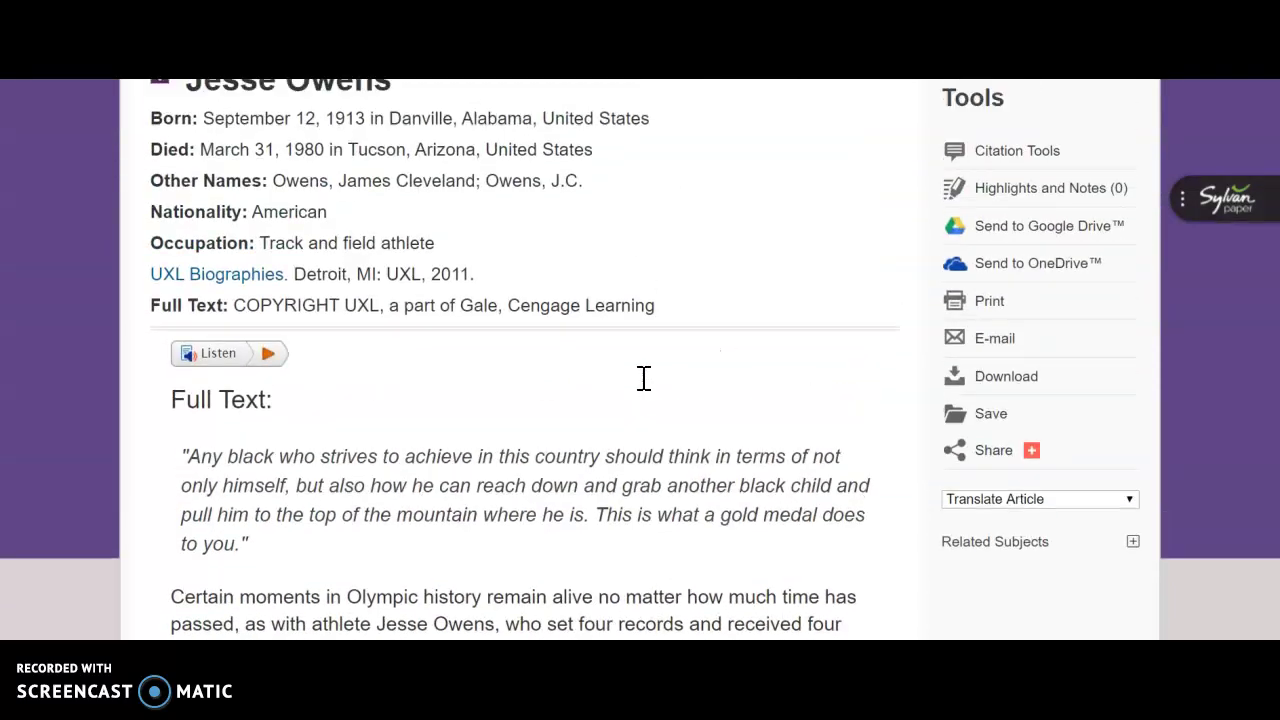
scroll(644, 378, up, 1)
Step: In the Word organizer, enter 'Jesse Owens' as the first row's Topic and after Who:
key(alt+Tab)
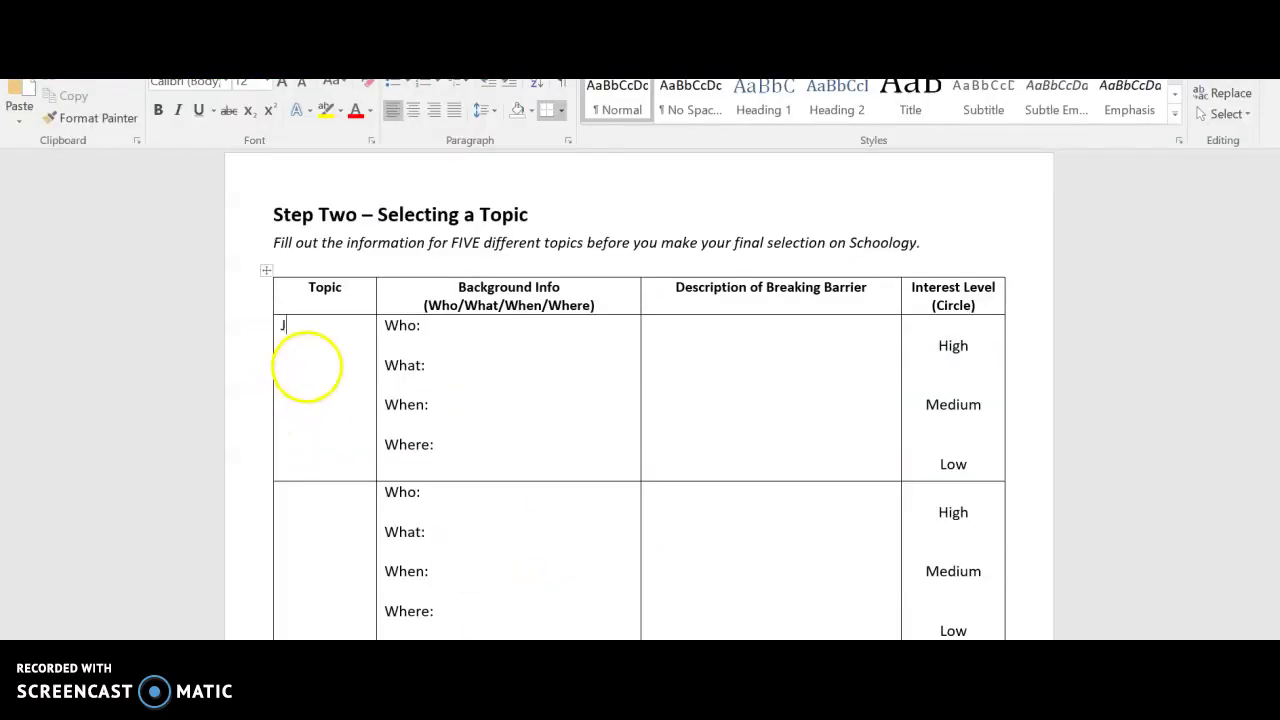
click(307, 367)
text(Jesse Owens)
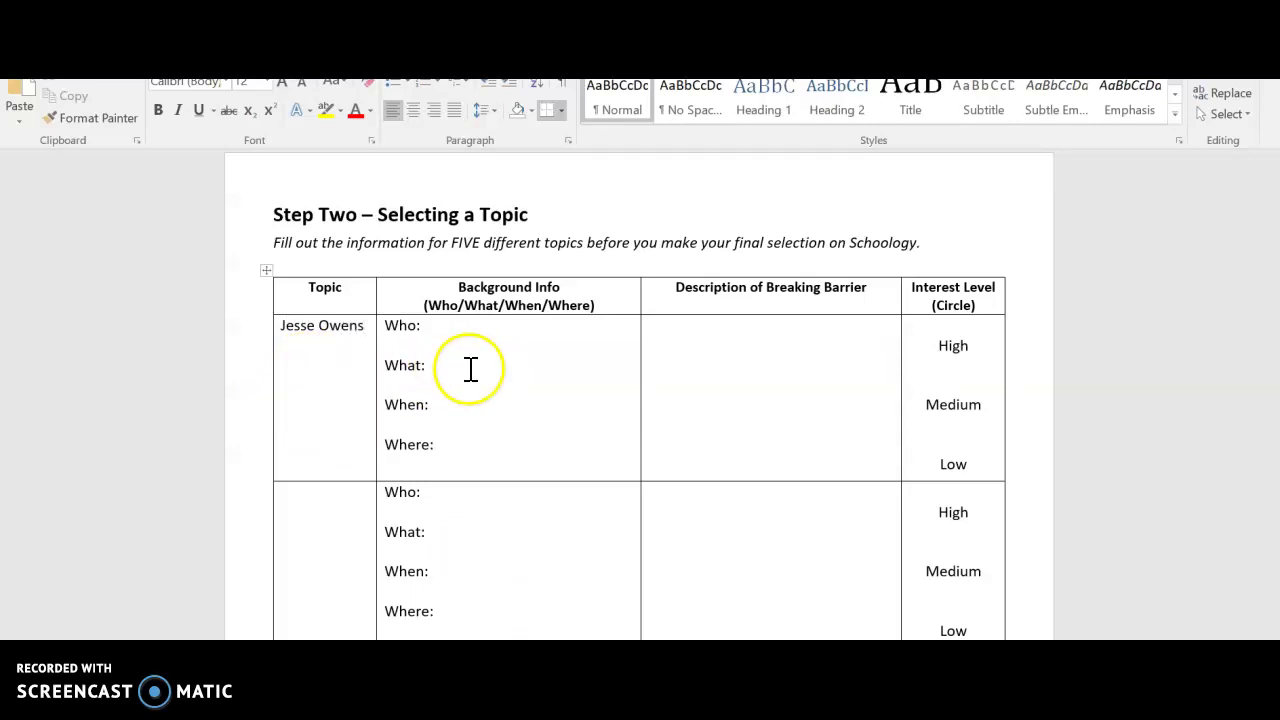
click(483, 329)
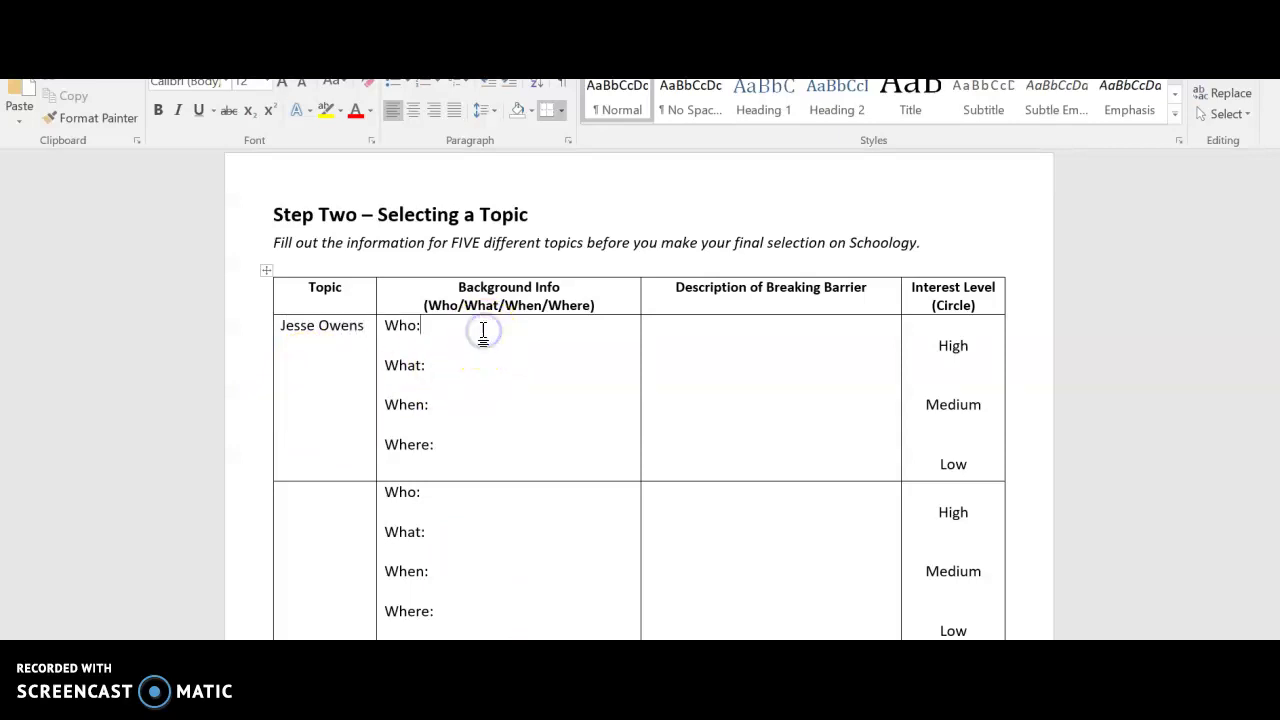
text(Jesse Ow)
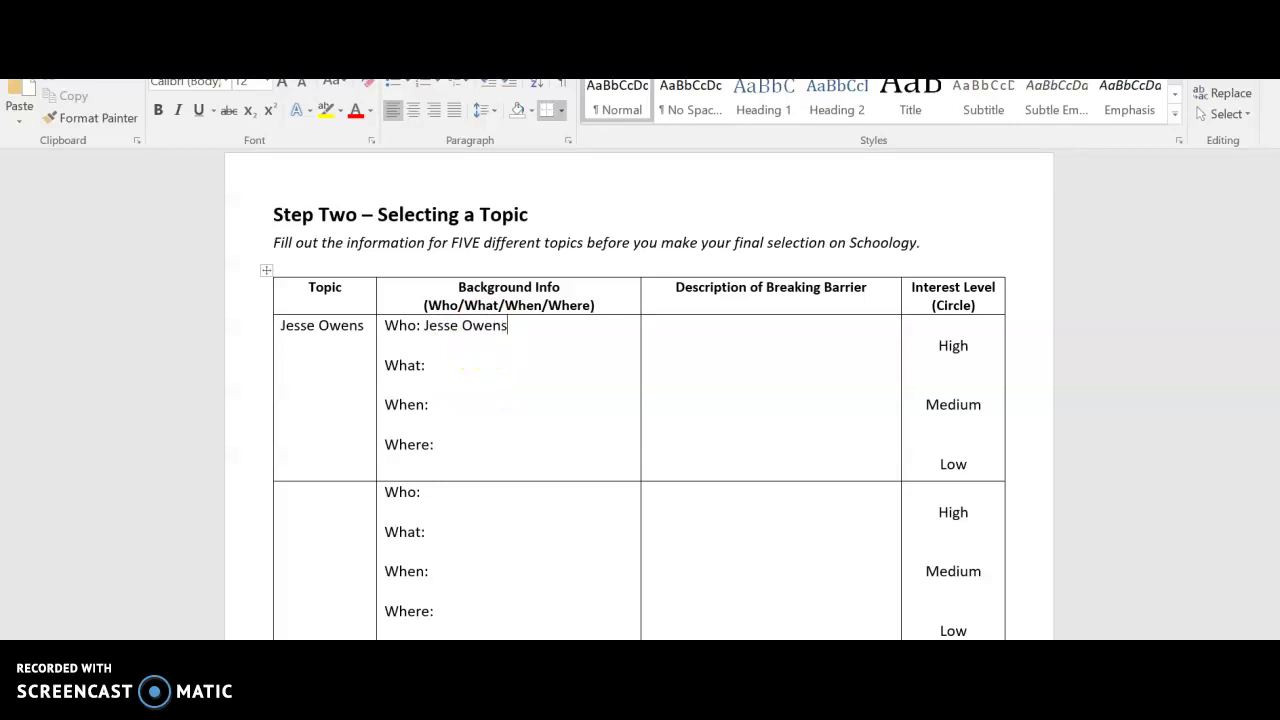
Step: Place the cursor after What: and return to the article's 1936 Berlin Olympics passage
click(449, 364)
click(420, 521)
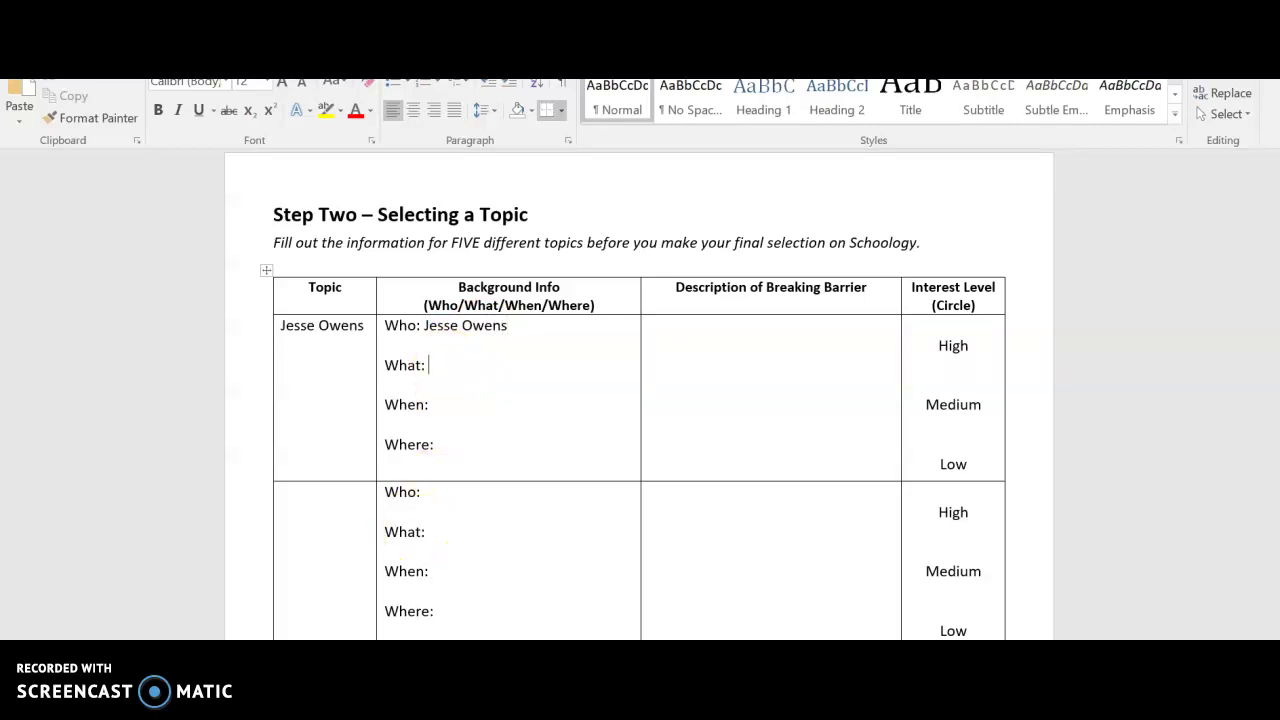
key(alt+Tab)
scroll(607, 575, down, 5)
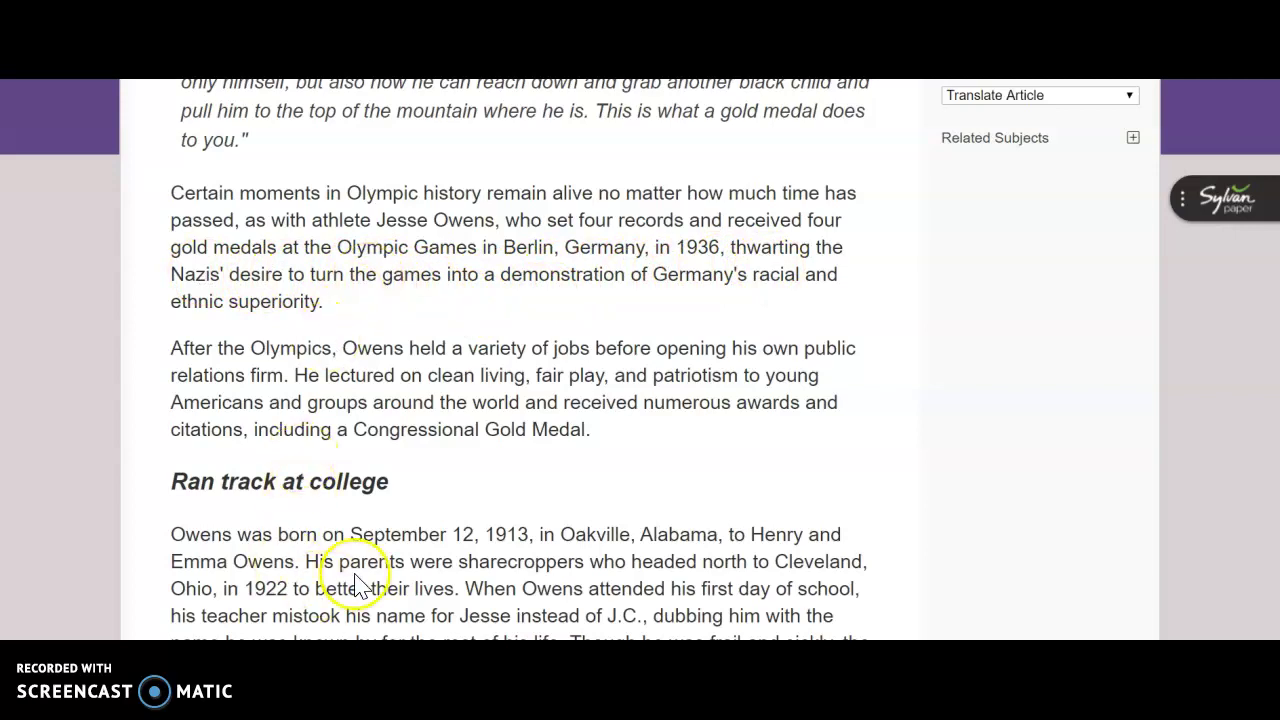
Step: Enter 'Broke world records at 1936 Olympics' after What: in the Jesse Owens row
key(alt+Tab)
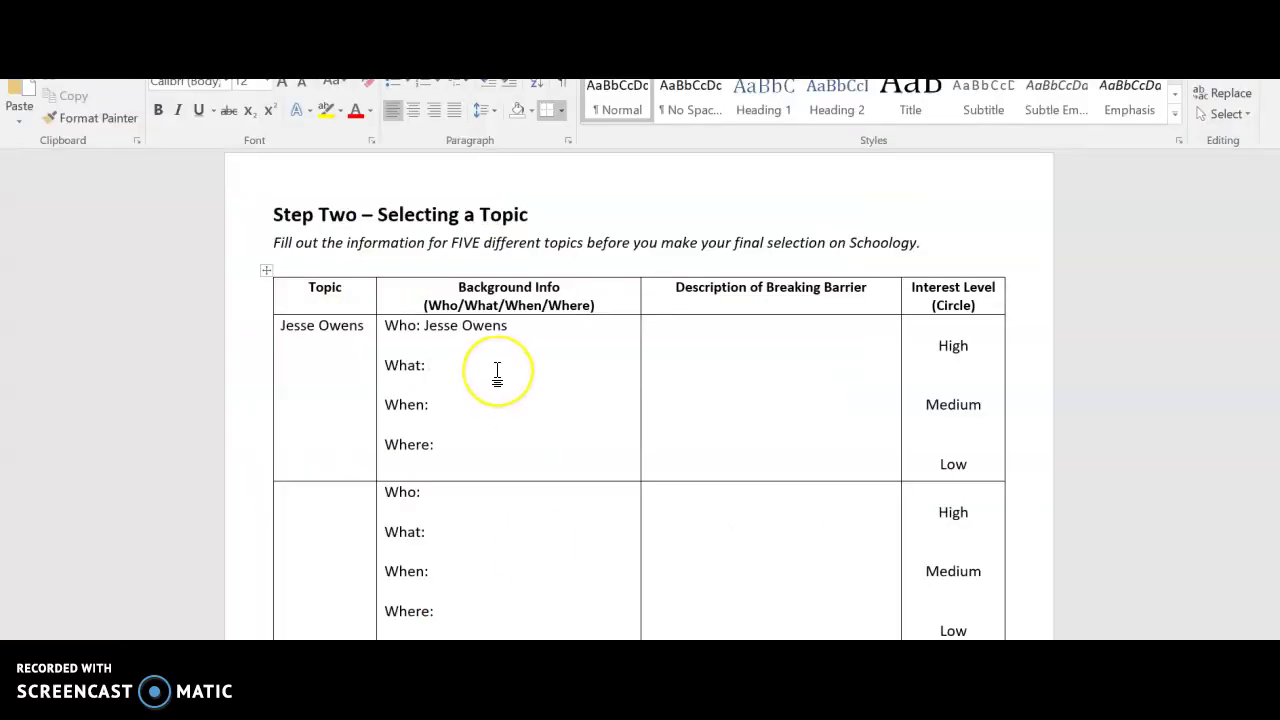
text(Broke world records at 193)
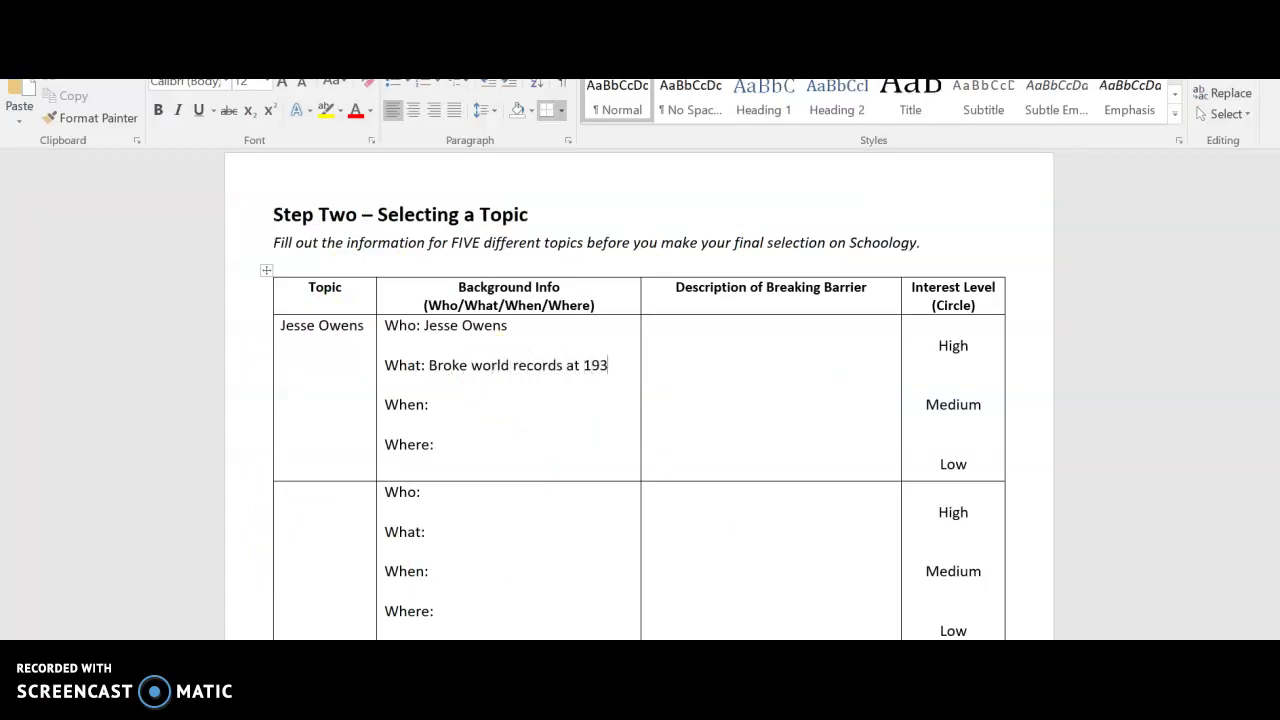
text(6 Olympic games)
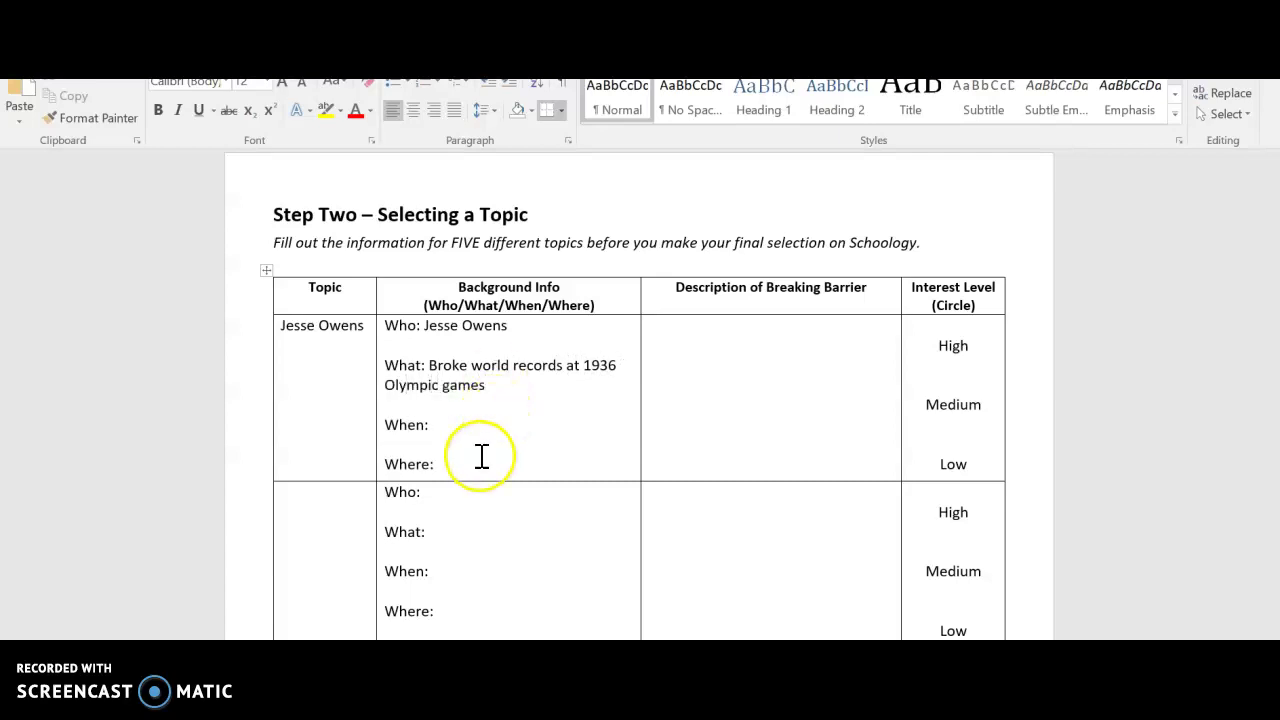
click(467, 428)
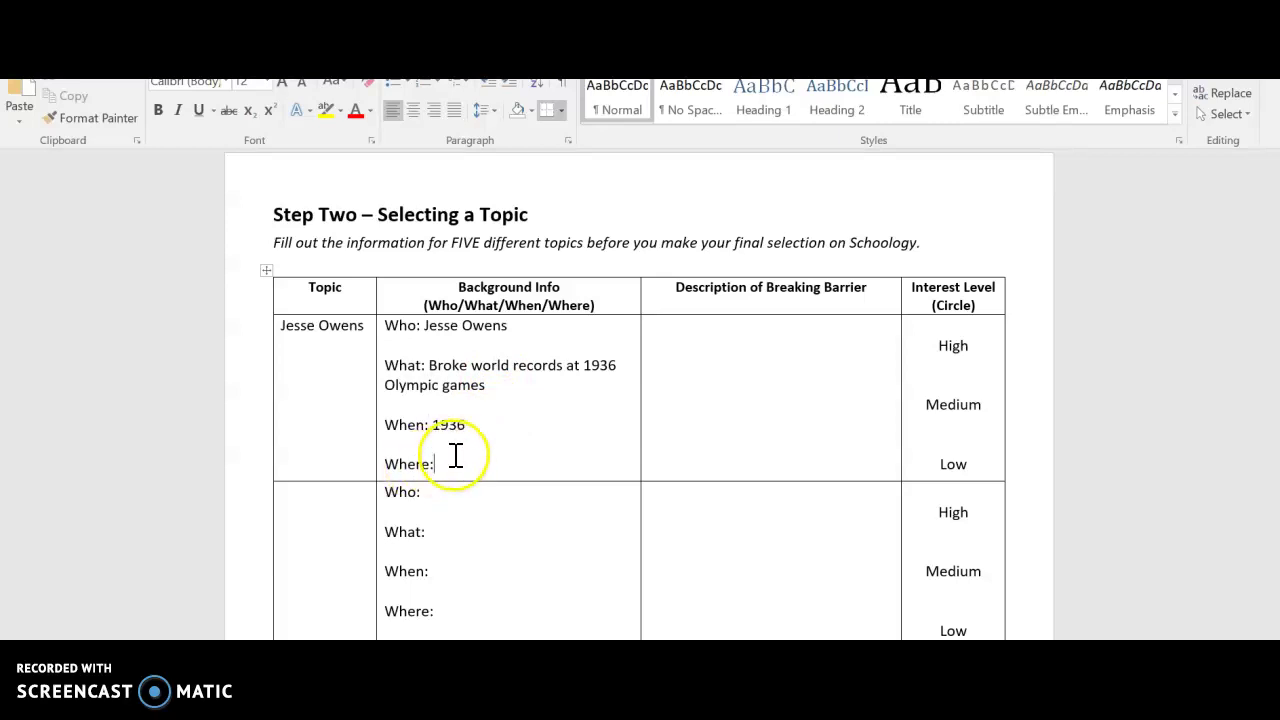
Step: Recheck the article, then fill in Where: as 'Berlin Germany' and go back to the article
key(alt+Tab)
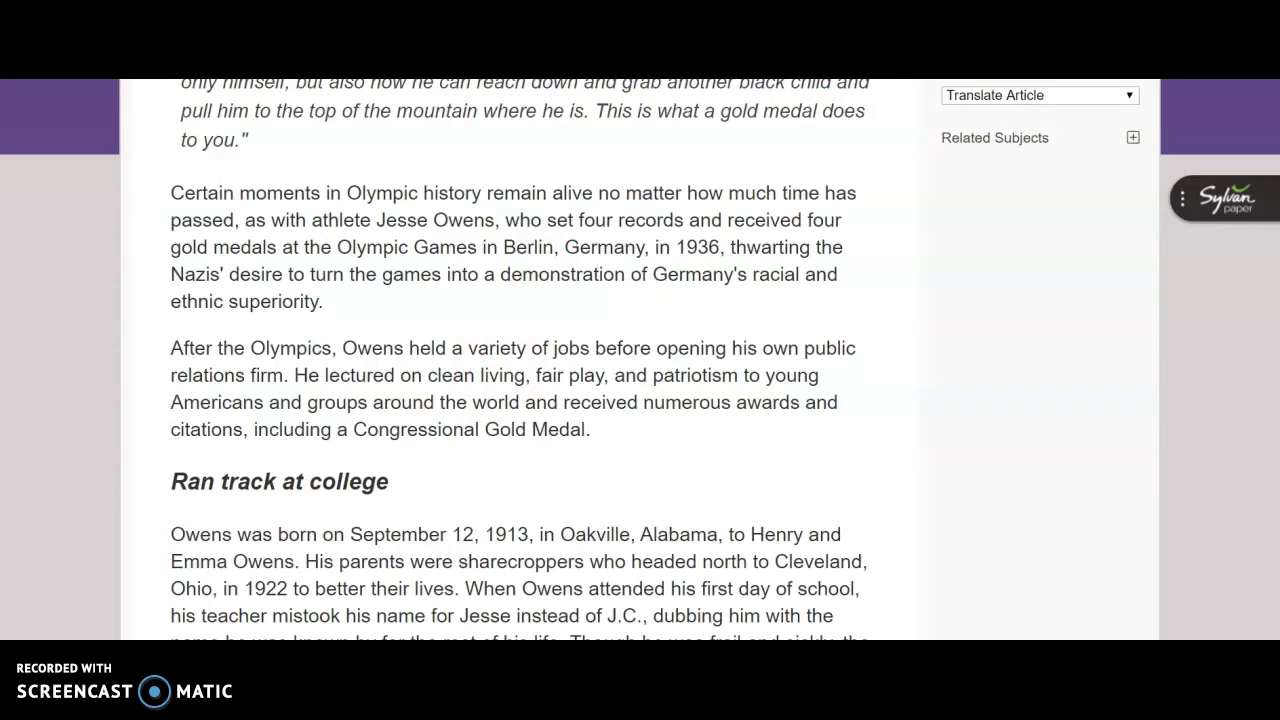
key(alt+Tab)
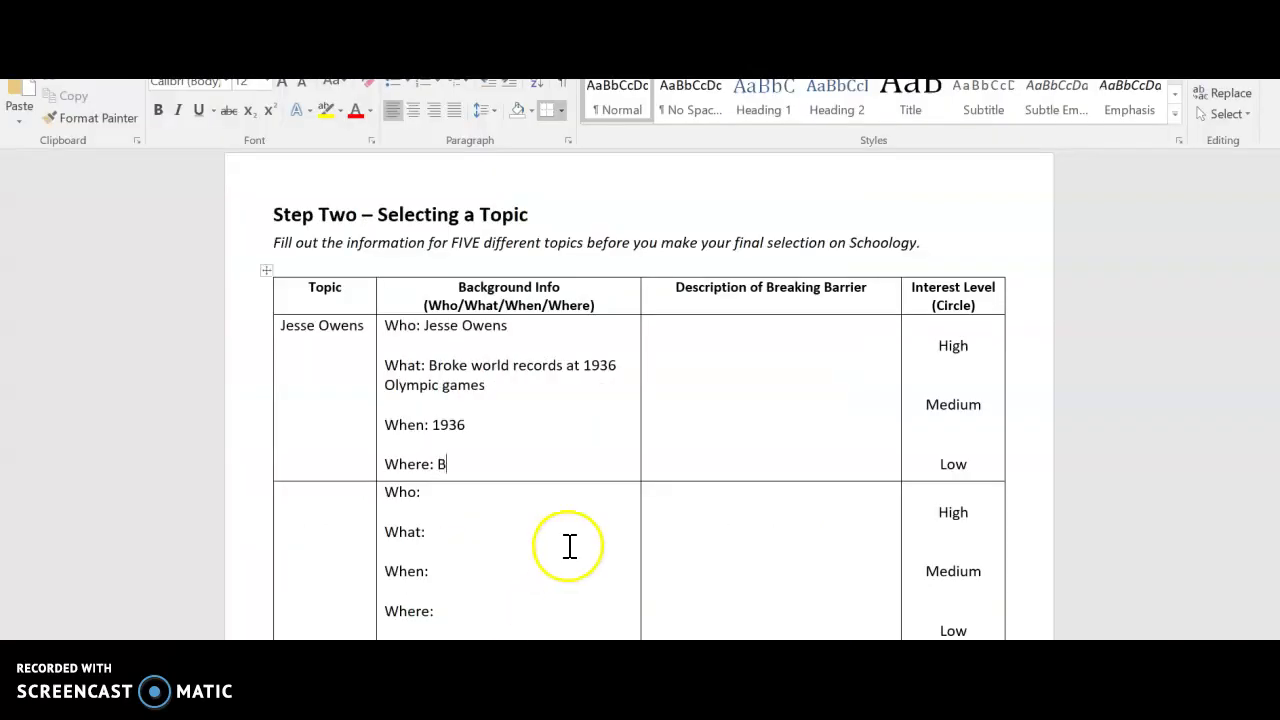
text(Berlin Germany)
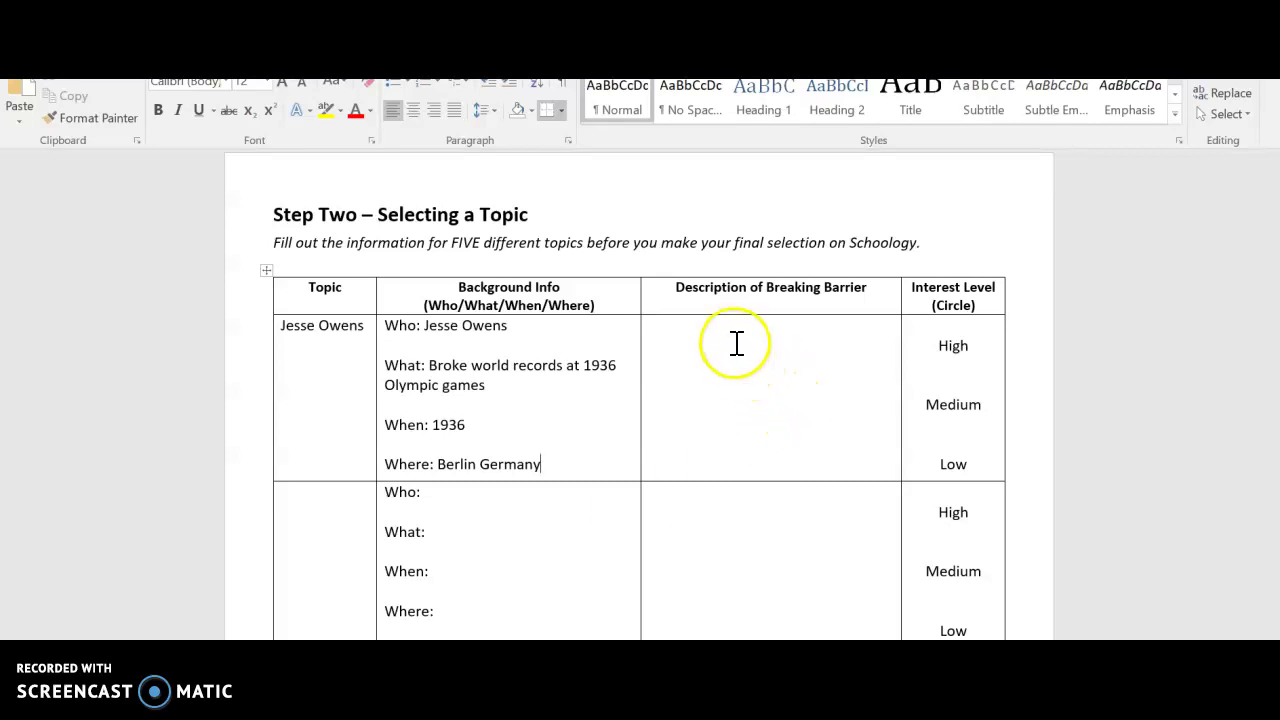
click(737, 346)
key(alt+Tab)
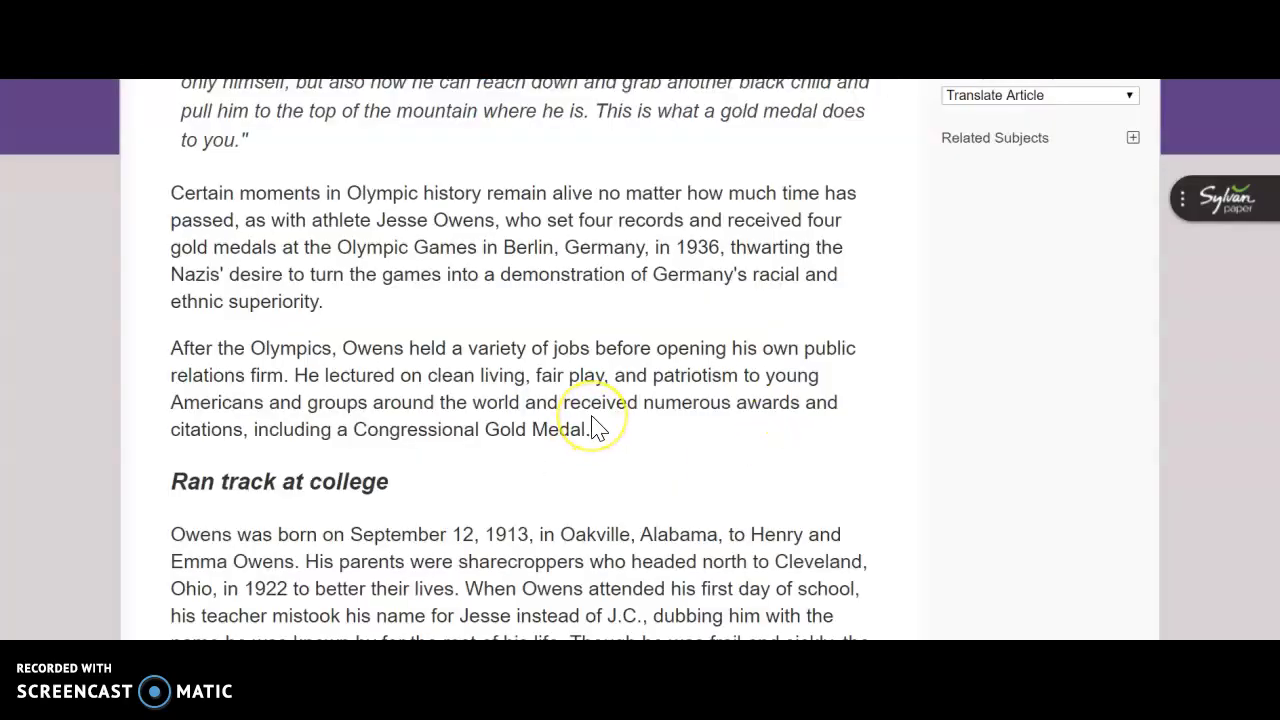
Step: Read the Jesse Owens article down to his 'Ambassador of sports' years and Congressional Gold Medal
scroll(590, 418, up, 2)
scroll(590, 418, down, 8)
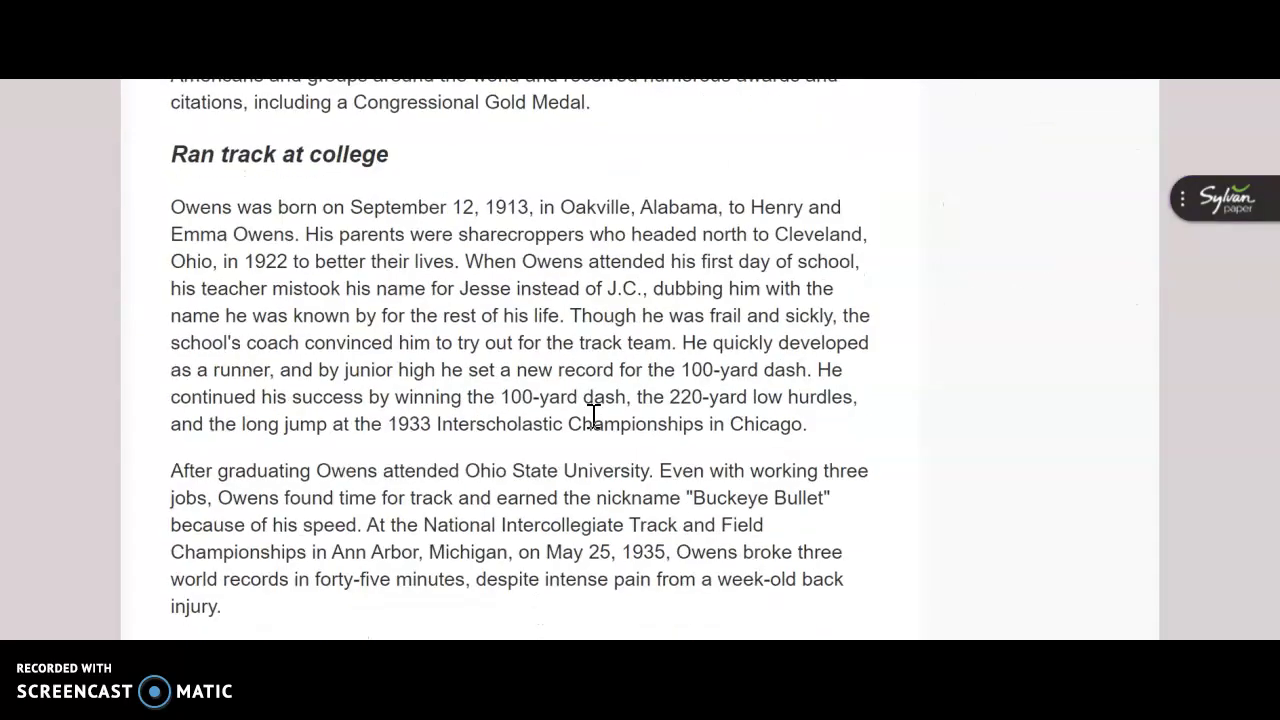
scroll(594, 416, down, 8)
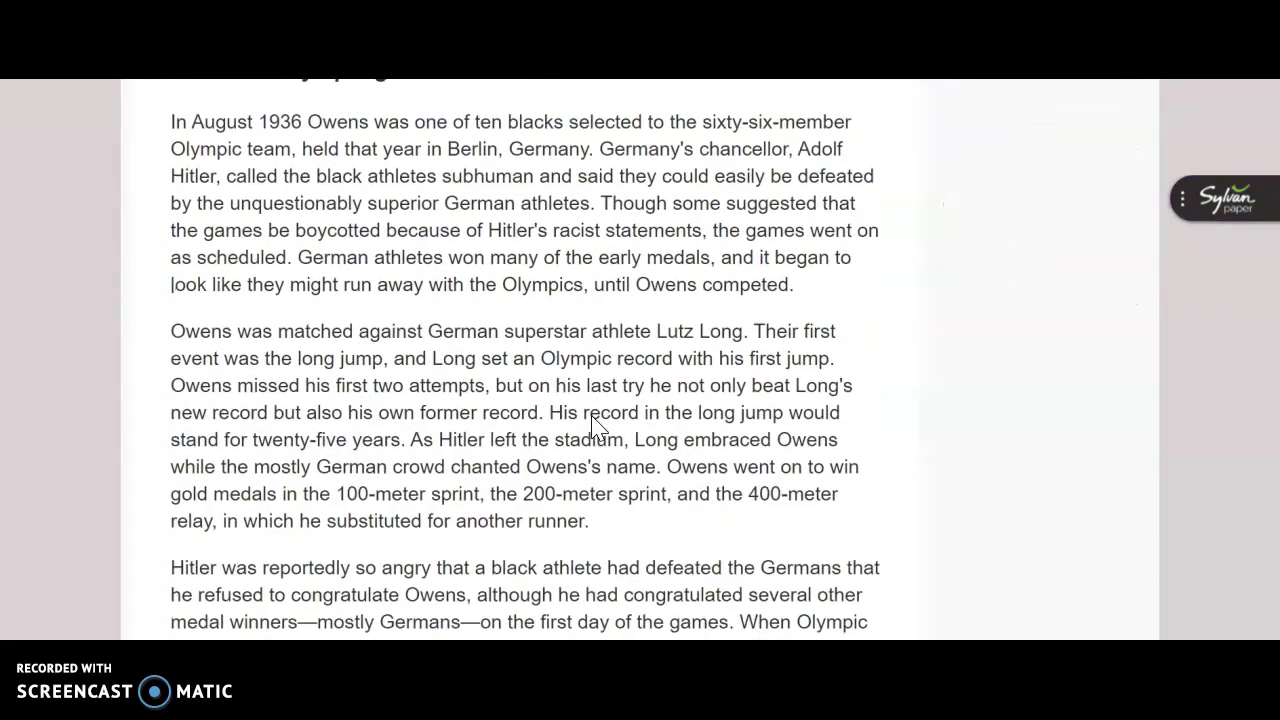
scroll(594, 416, down, 8)
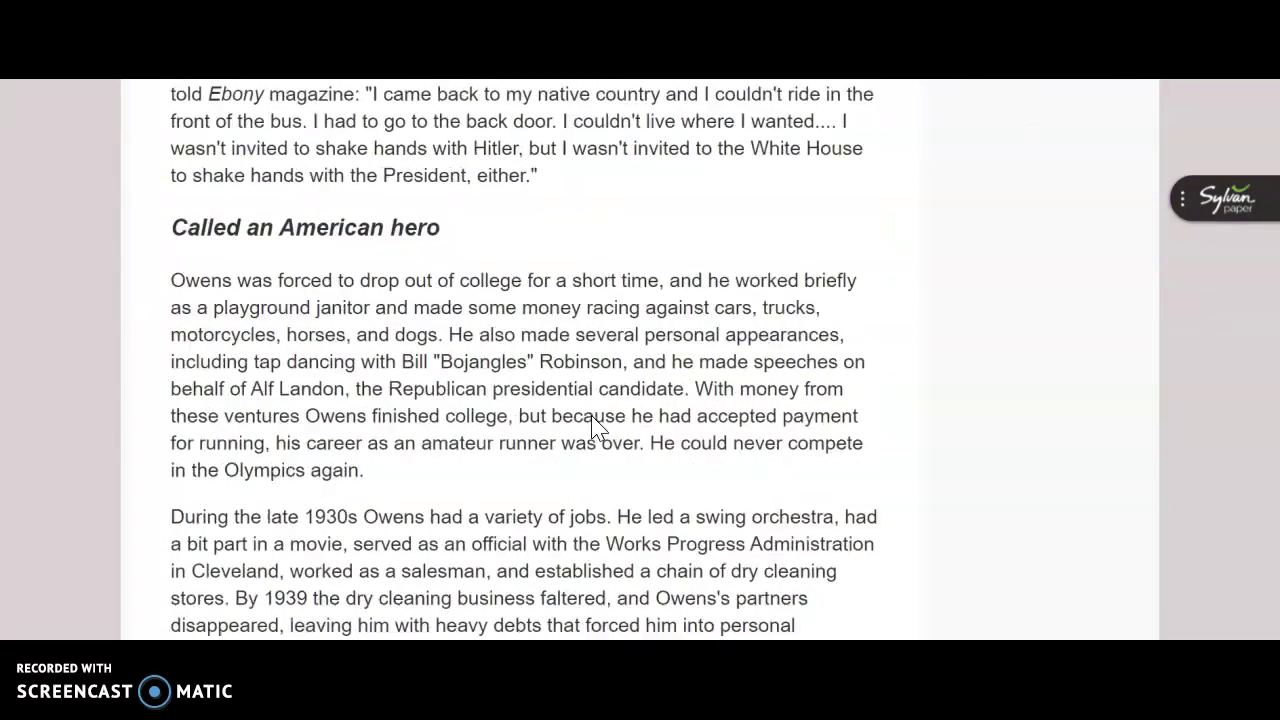
scroll(594, 428, down, 8)
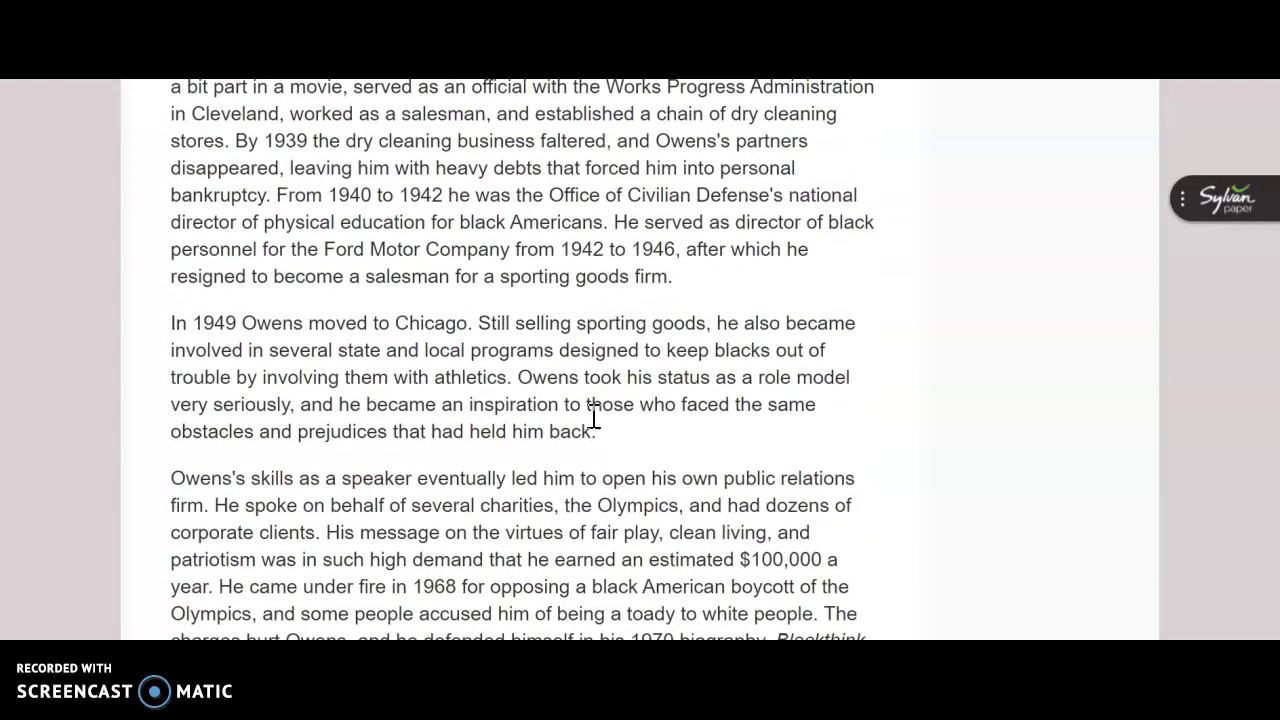
scroll(594, 428, down, 8)
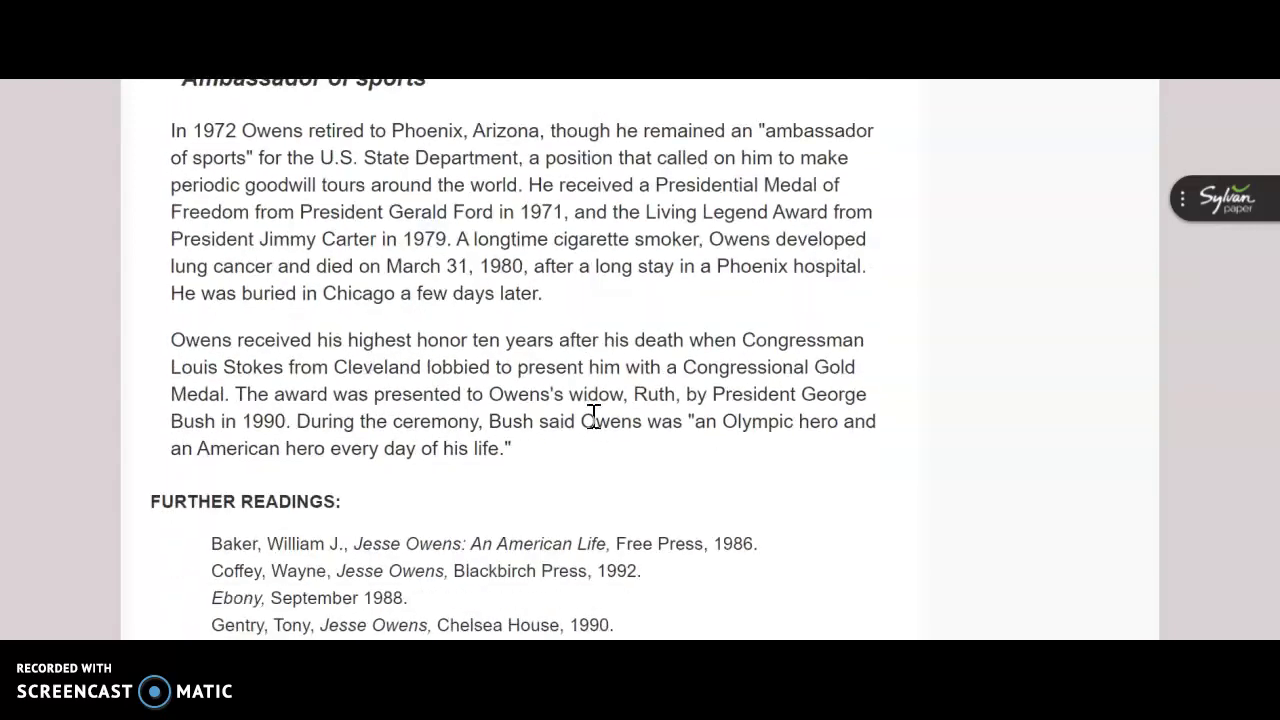
scroll(594, 428, up, 1)
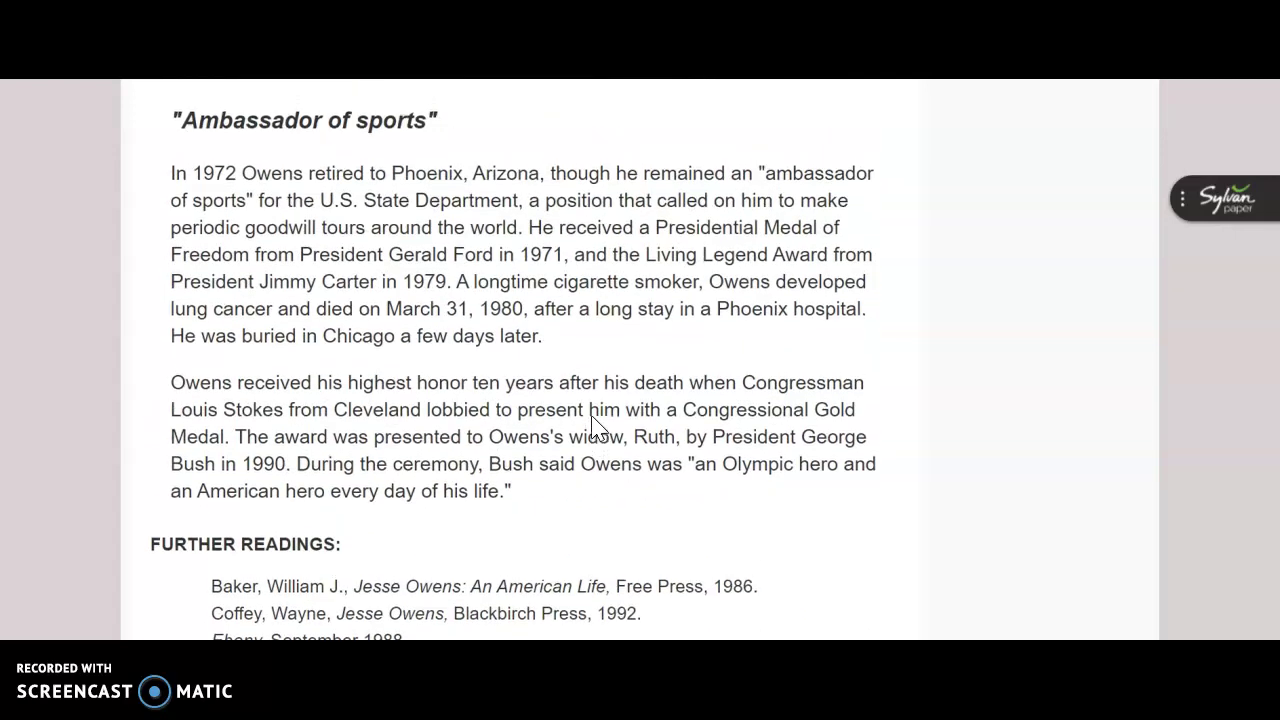
scroll(594, 416, up, 1)
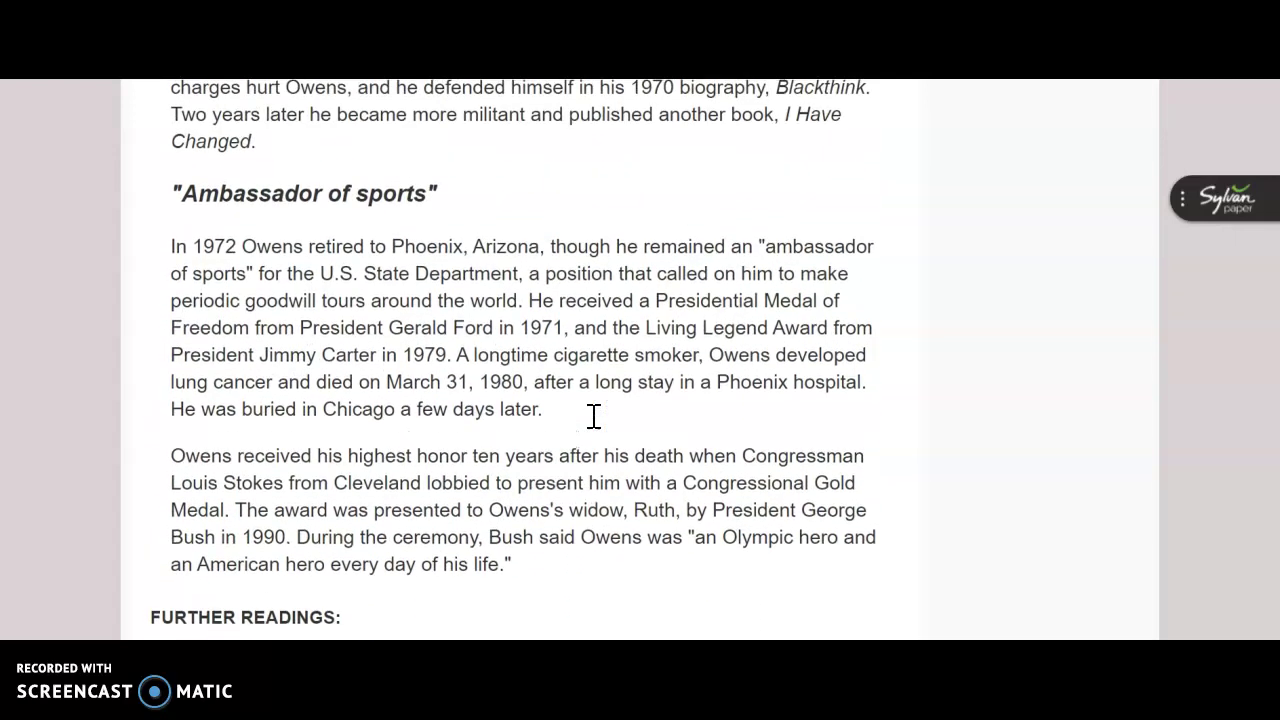
scroll(594, 416, up, 1)
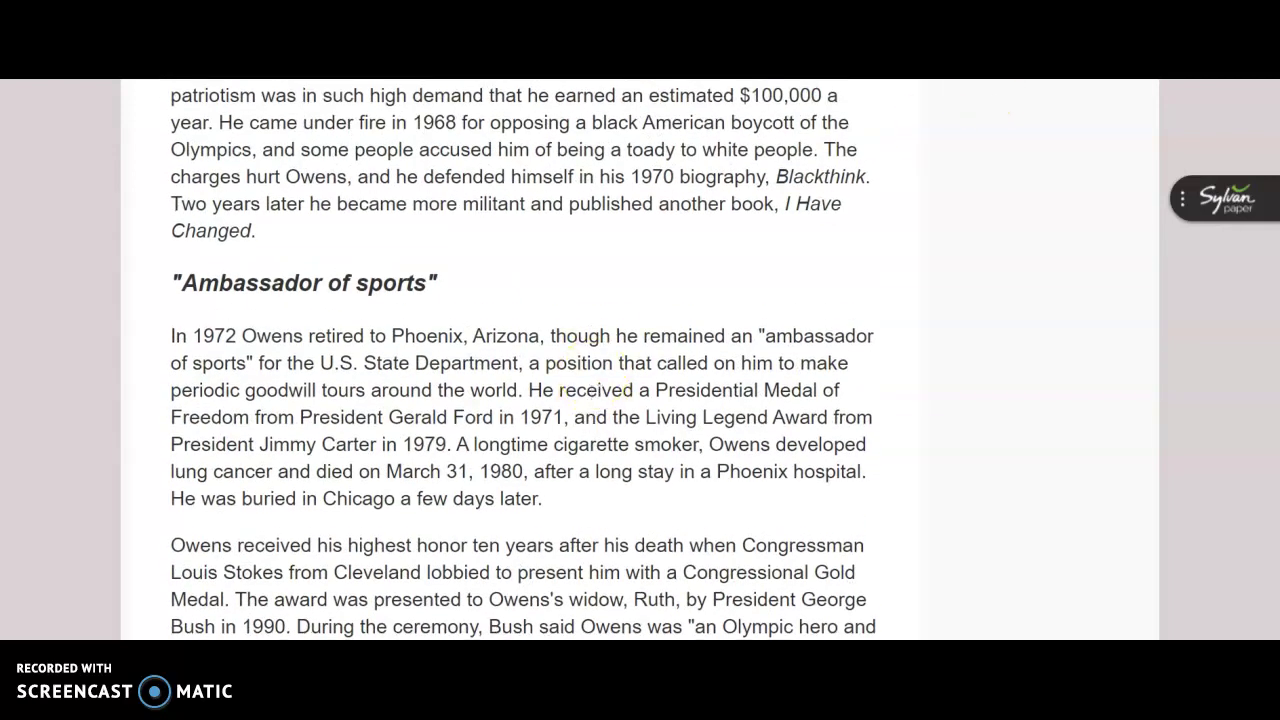
Step: Back in Word, select the Jesse Owens Description of Breaking Barrier cell and scroll down the table
key(alt+Tab)
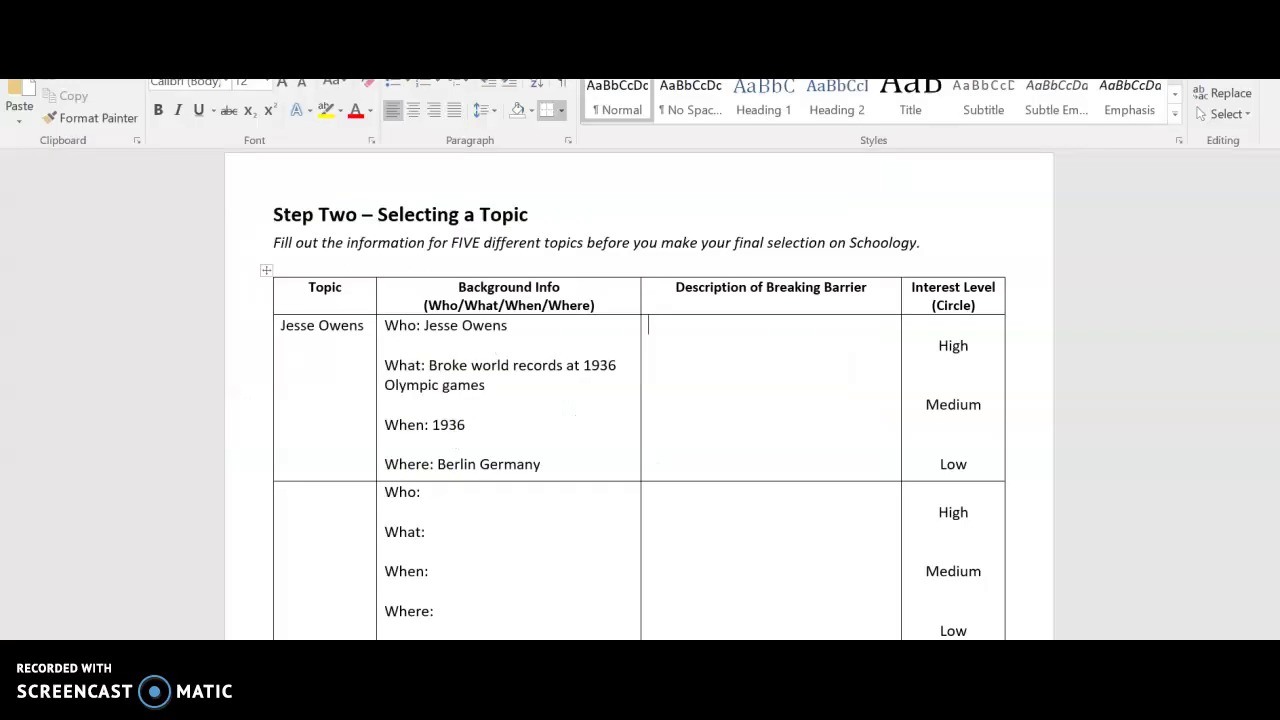
click(695, 375)
drag(977, 352, 952, 350)
scroll(705, 449, down, 3)
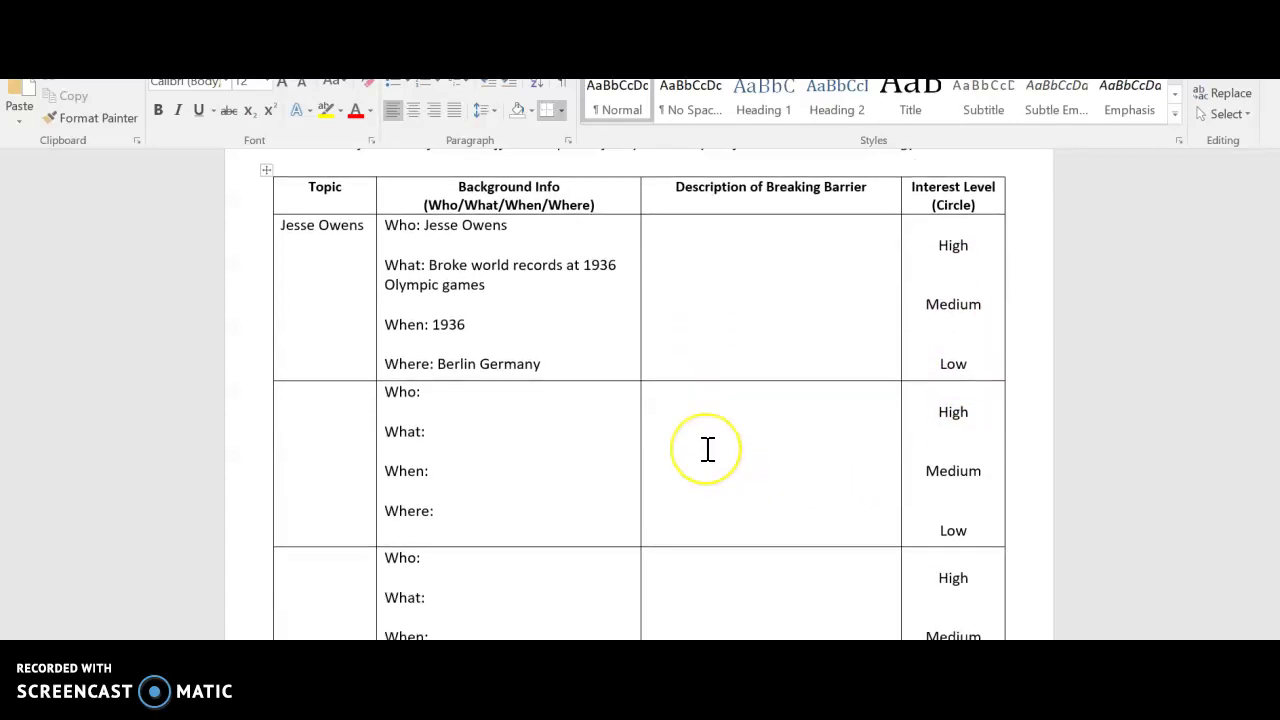
scroll(707, 449, down, 2)
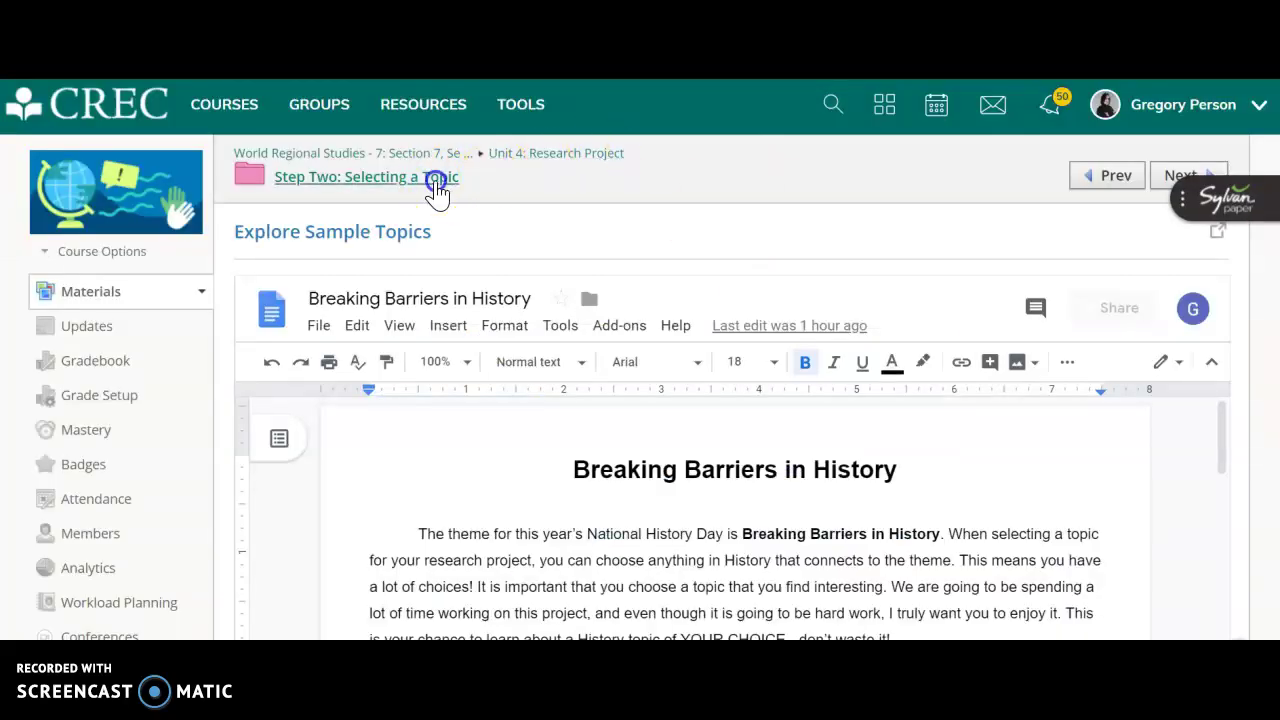
Step: Go back to the Step Two: Selecting a Topic folder via its breadcrumb link
click(434, 177)
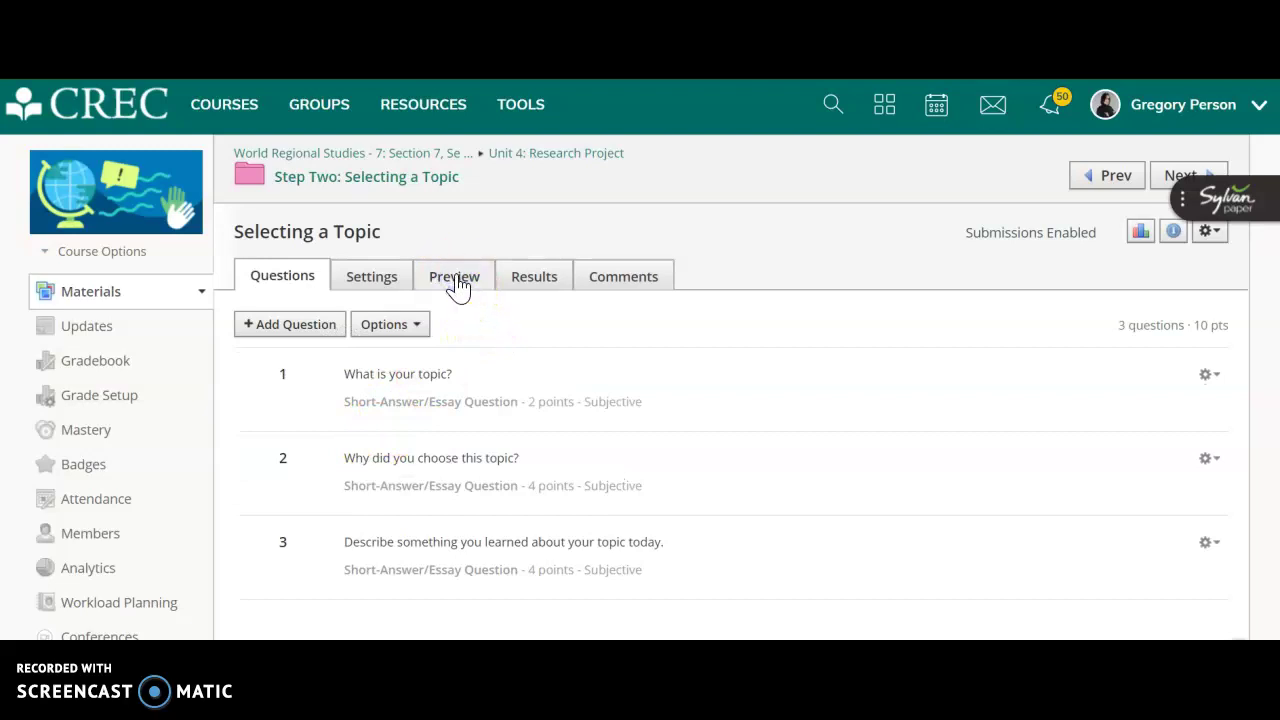
Step: Preview the Selecting a Topic quiz as a student and start a new attempt
click(455, 280)
click(352, 432)
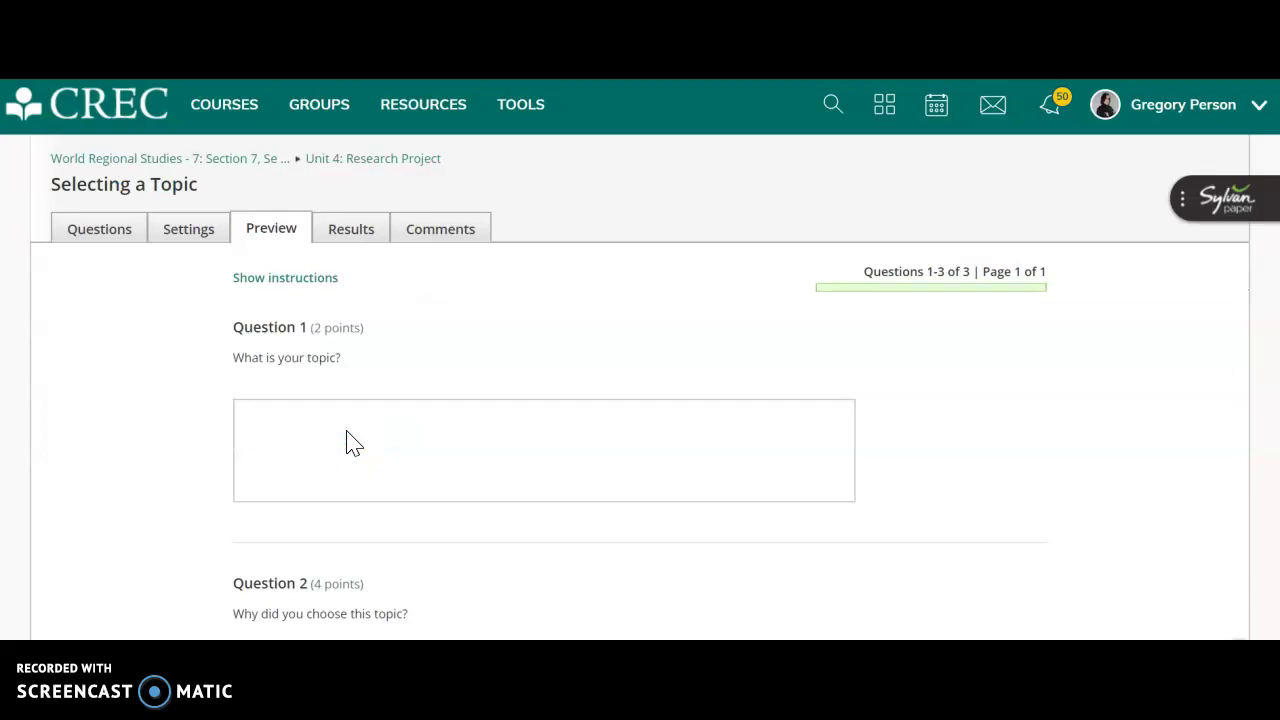
scroll(352, 443, down, 2)
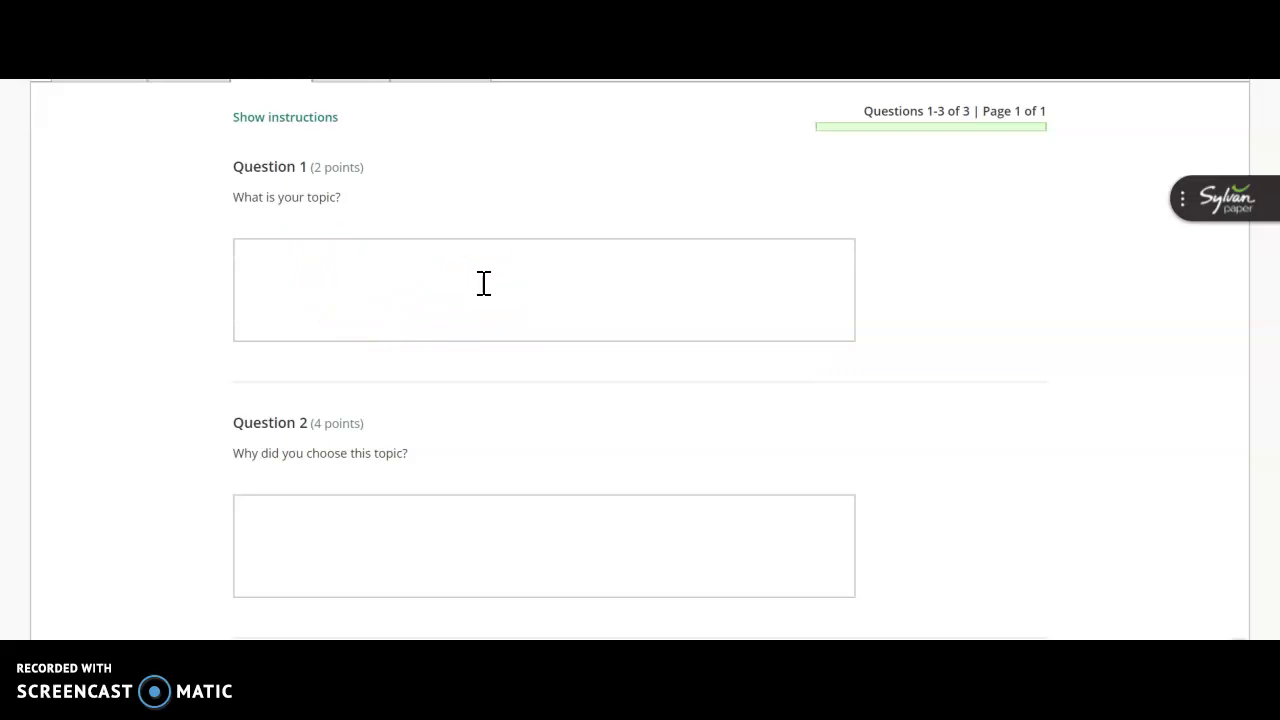
Step: Try the answer boxes for Questions 1, 2 and 3, then scroll down to the Submit button
click(447, 281)
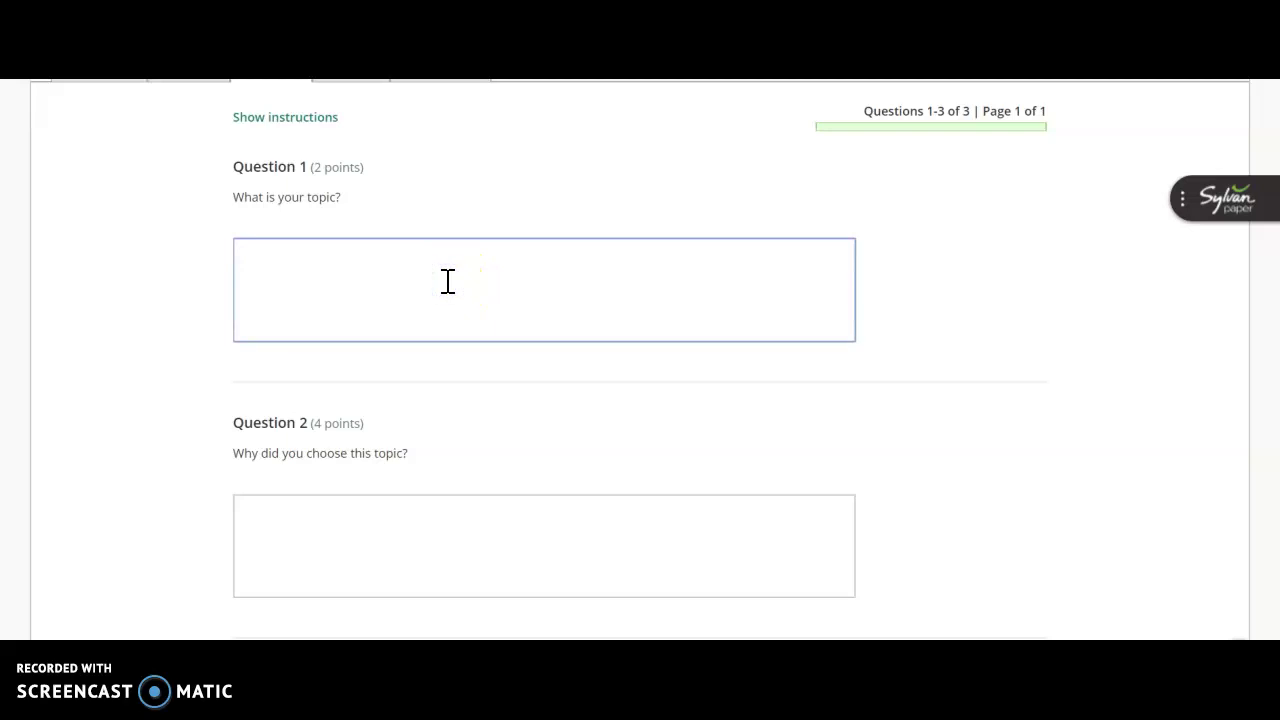
scroll(448, 281, down, 1)
scroll(448, 281, down, 2)
click(380, 370)
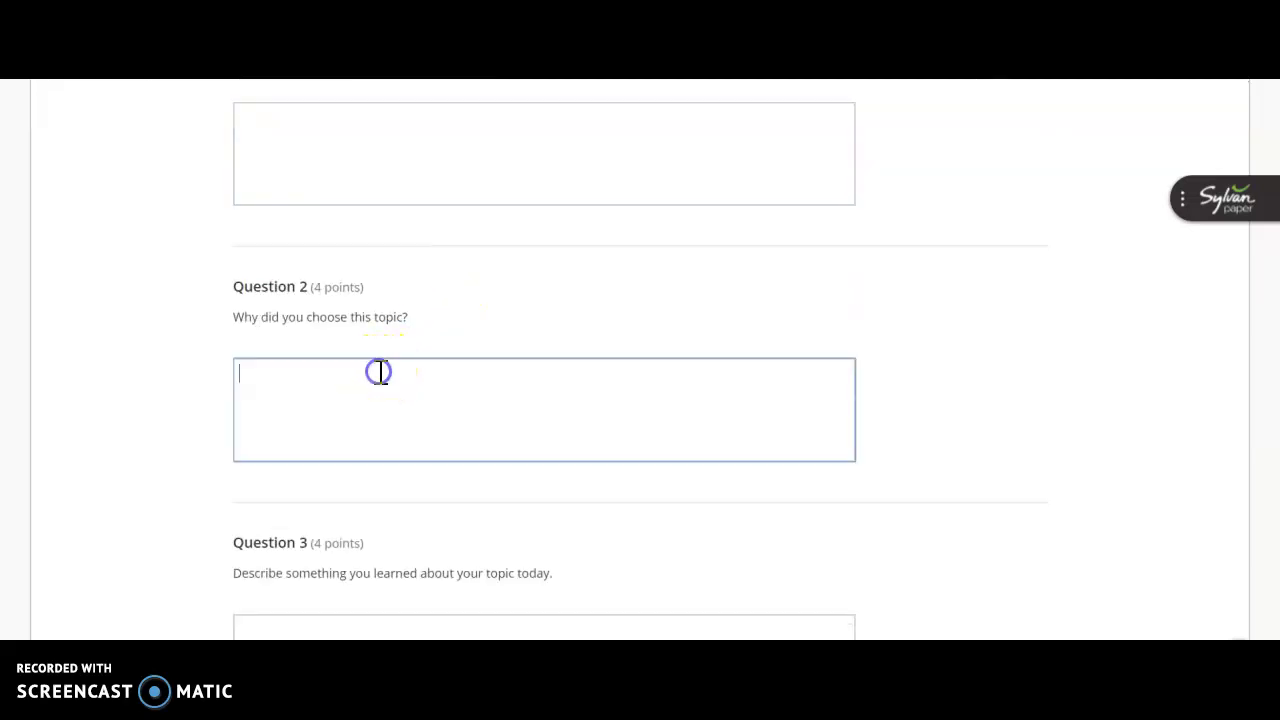
scroll(380, 371, down, 3)
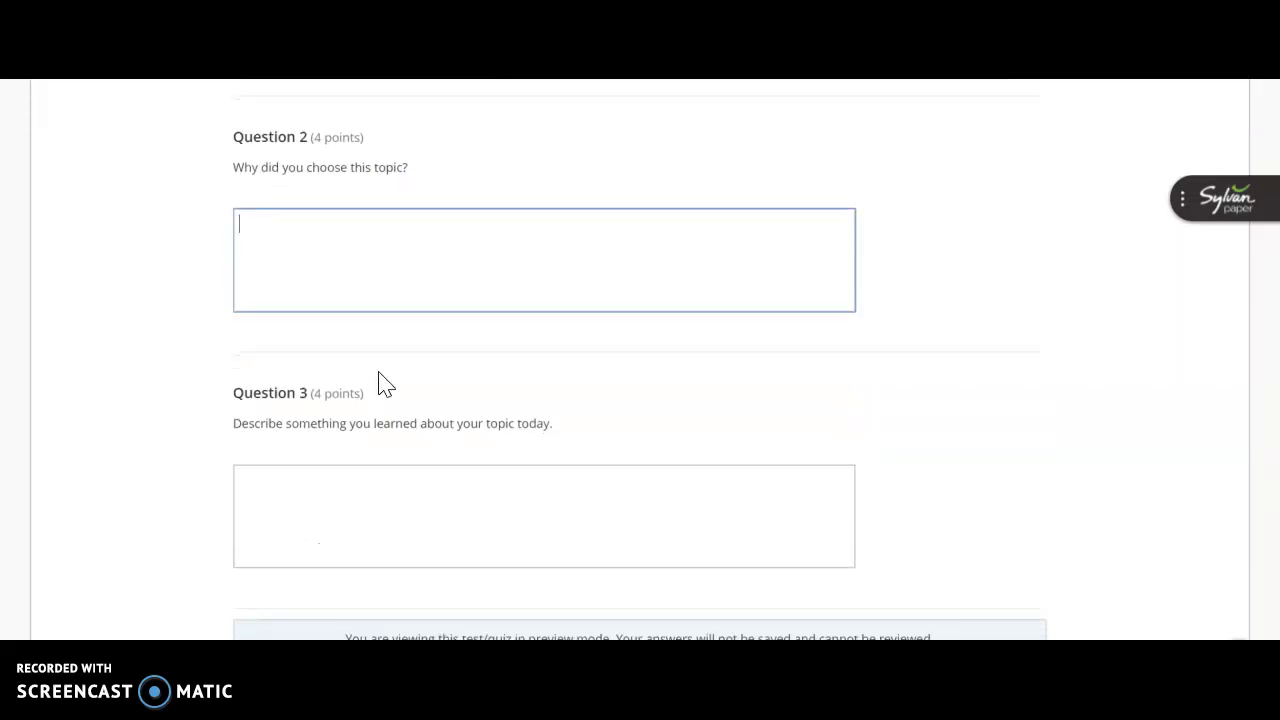
click(352, 483)
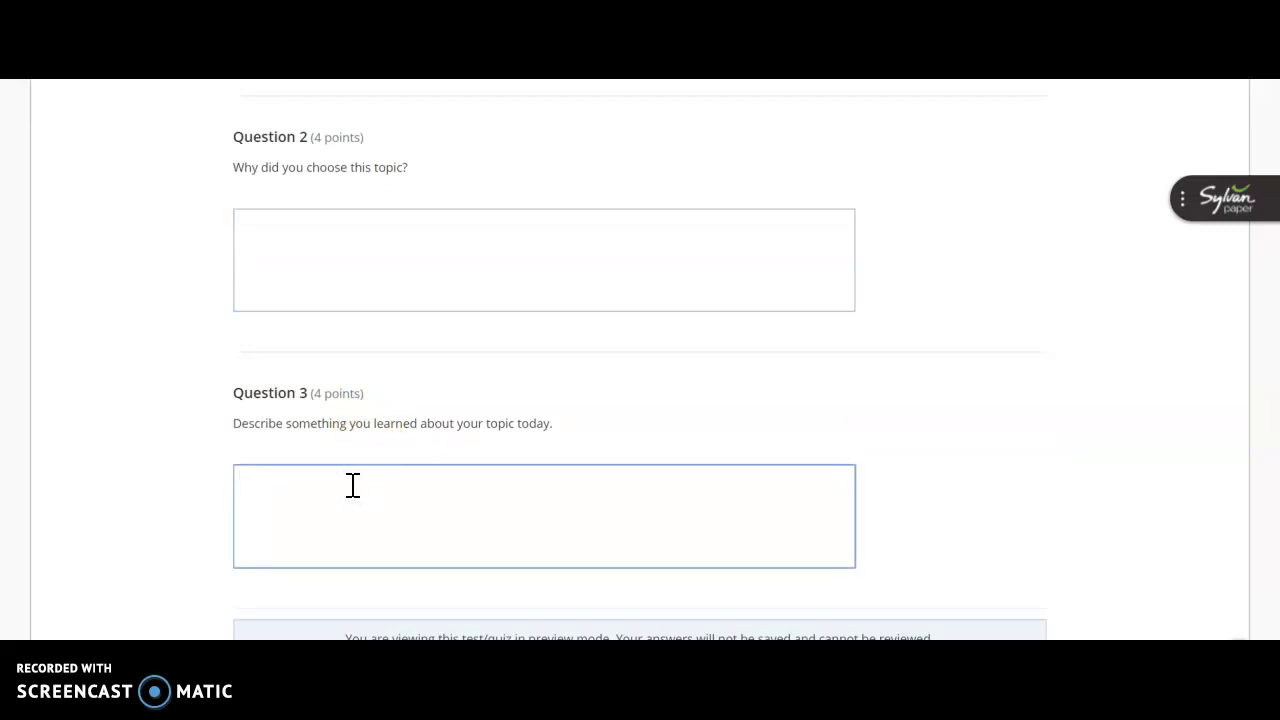
scroll(352, 485, down, 3)
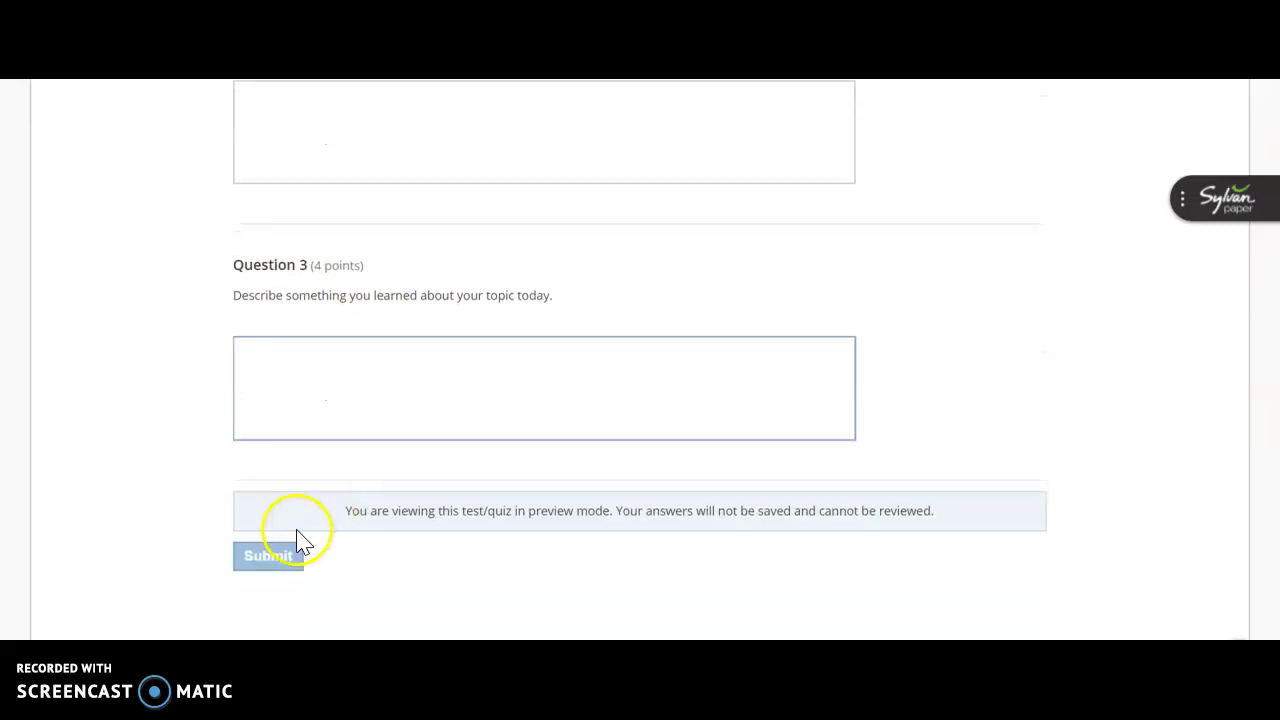